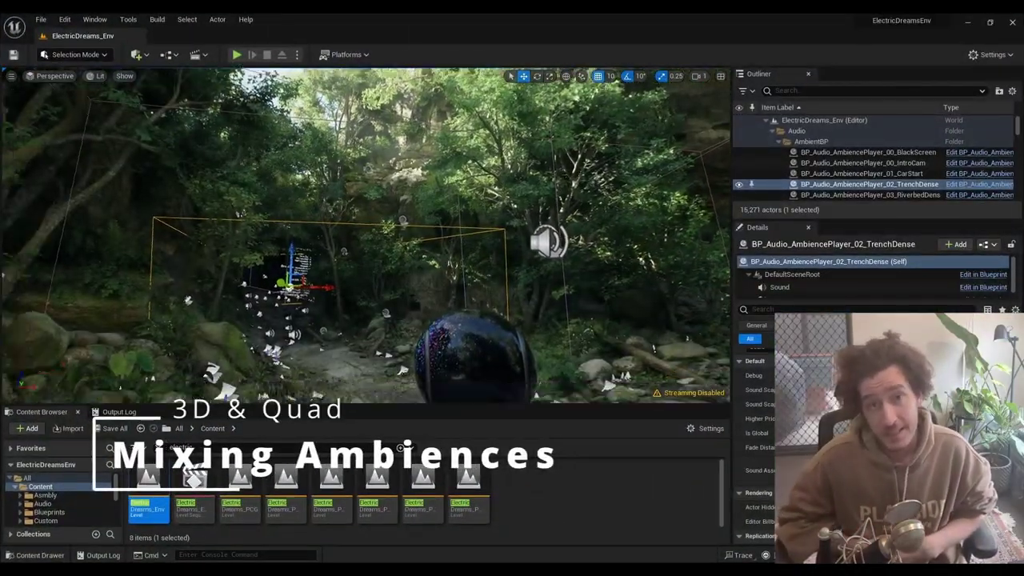
Step: Select the water trickle ambient sound on the creek bed and look over the surrounding valley and cliffs
{"action": "key", "text": "w"}
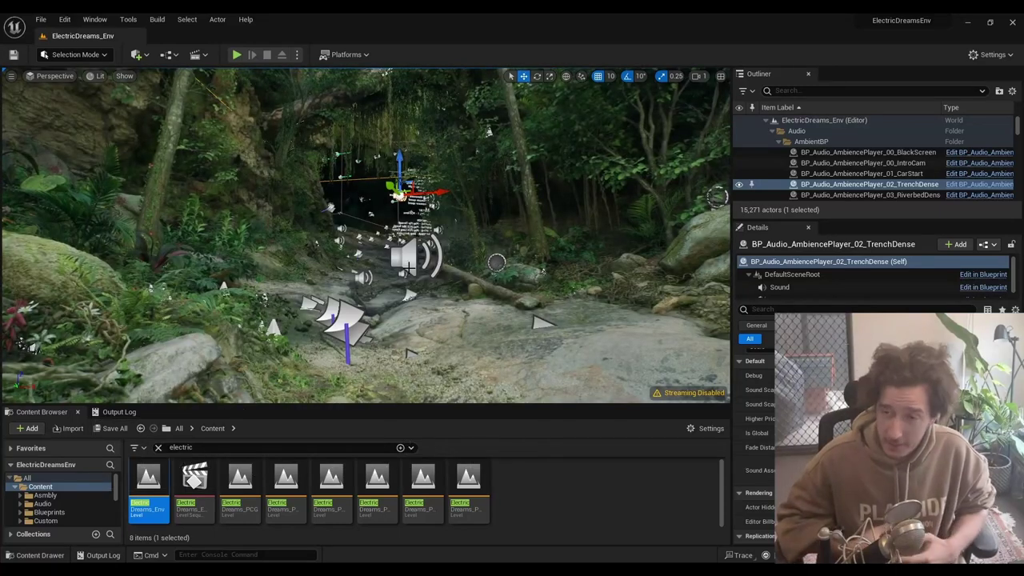
{"action": "left_click", "coordinate": [409, 267]}
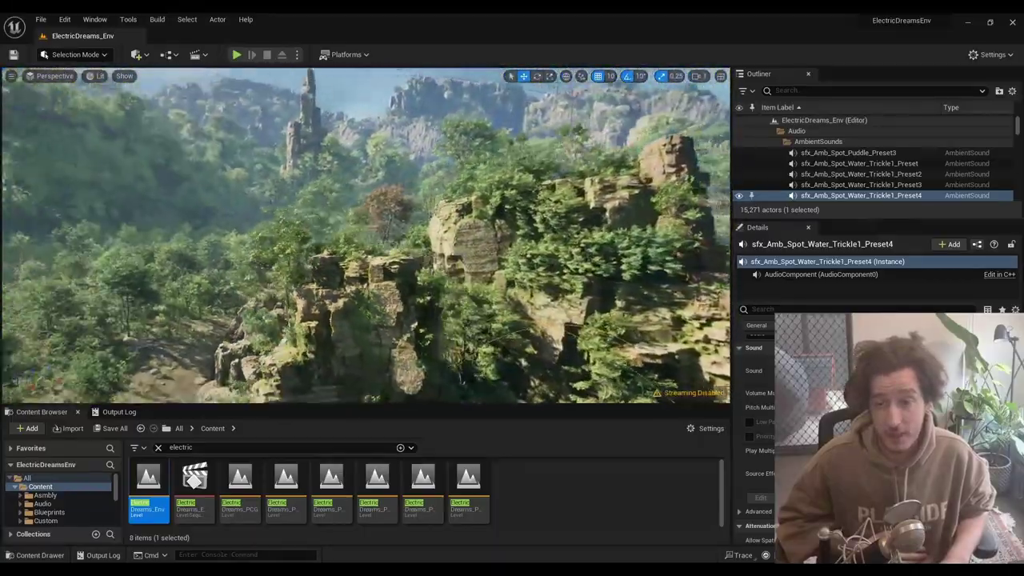
{"action": "right_click_drag", "start_coordinate": [365, 235], "coordinate": [104, 220]}
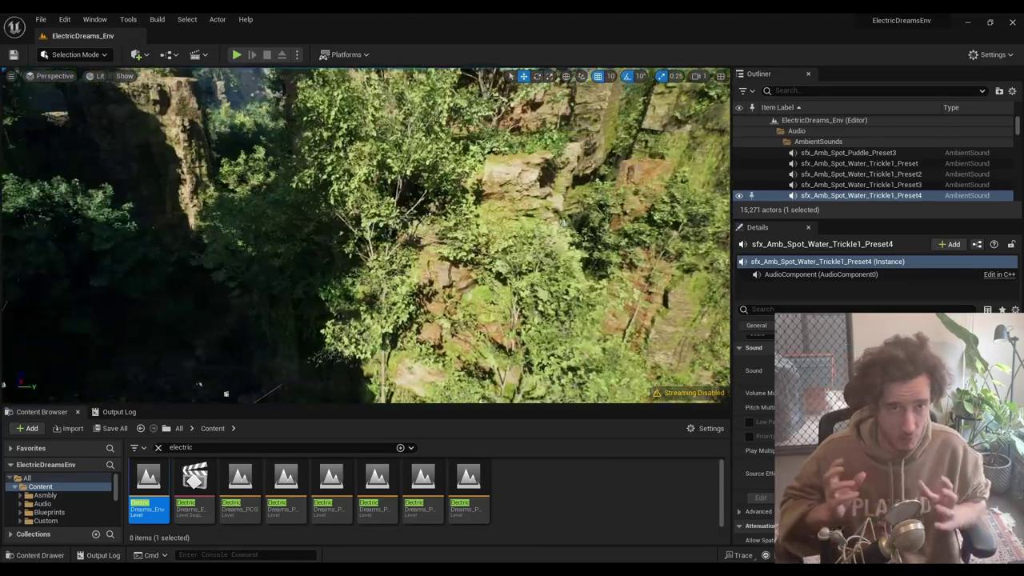
{"action": "right_click_drag", "start_coordinate": [563, 223], "coordinate": [408, 240]}
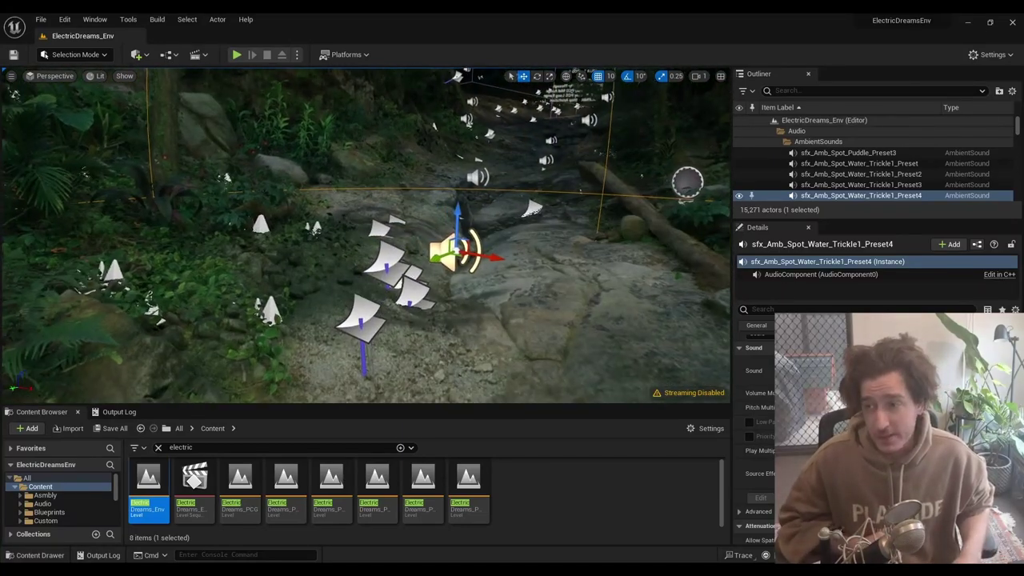
{"action": "right_click", "coordinate": [583, 299]}
{"action": "left_click", "coordinate": [491, 299]}
{"action": "key", "text": "ctrl+z"}
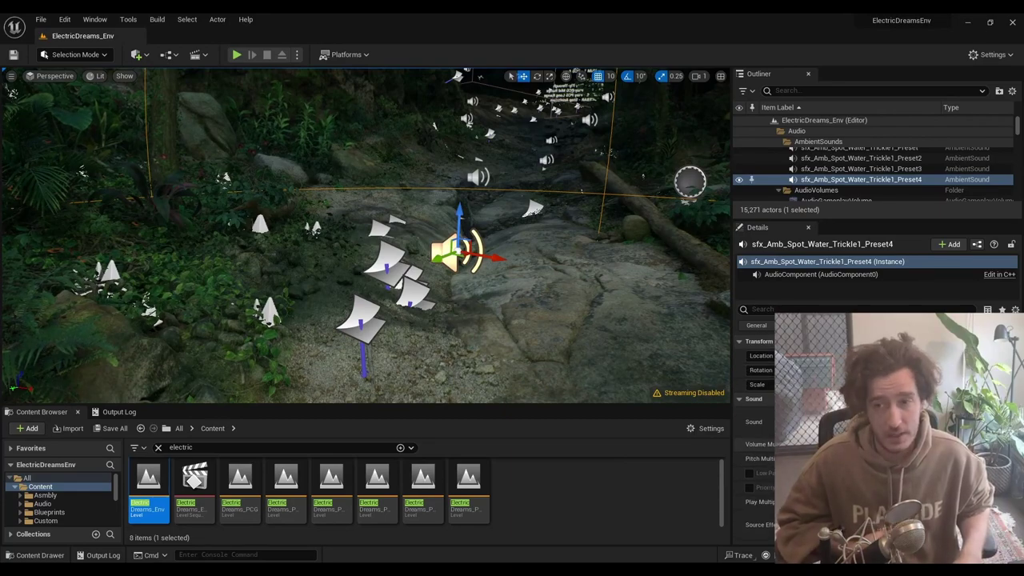
Step: Select the BP_Audio_AmbiencePlayer_02_TrenchDense actor beside the mossy cliff in the level
{"action": "right_click_drag", "start_coordinate": [364, 264], "coordinate": [416, 144]}
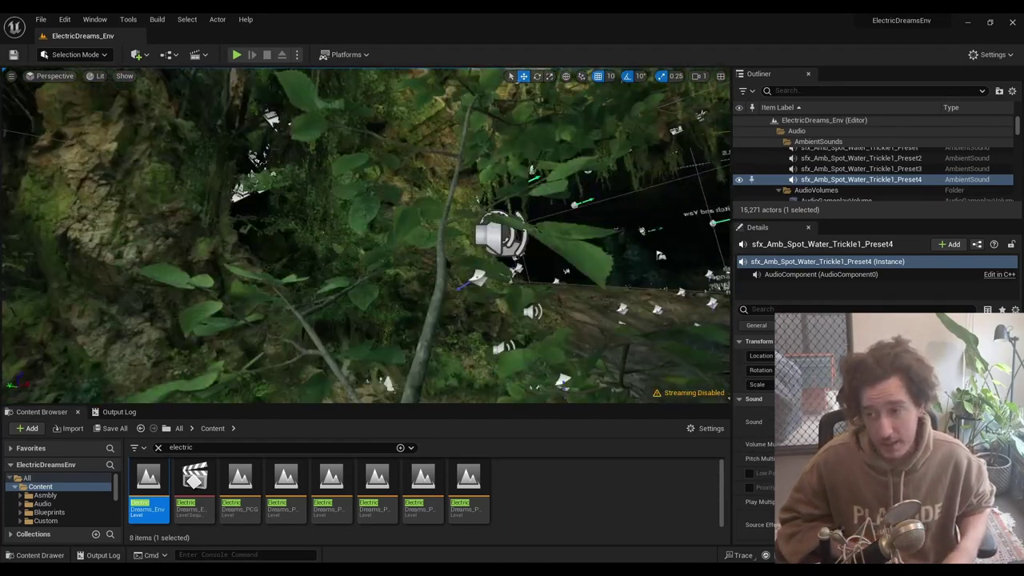
{"action": "key", "text": "w"}
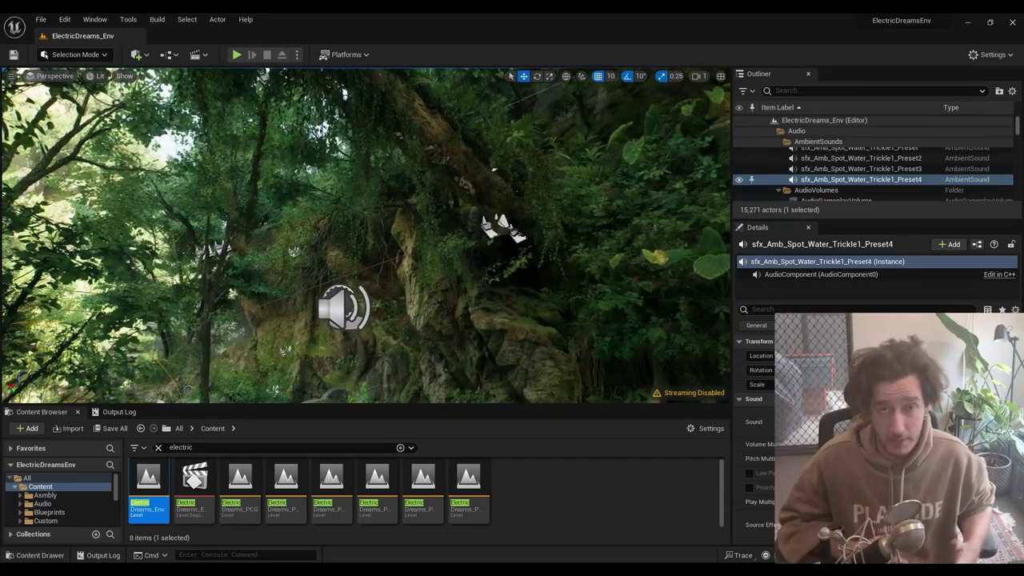
{"action": "left_click", "coordinate": [345, 306]}
{"action": "right_click_drag", "start_coordinate": [345, 306], "coordinate": [272, 396]}
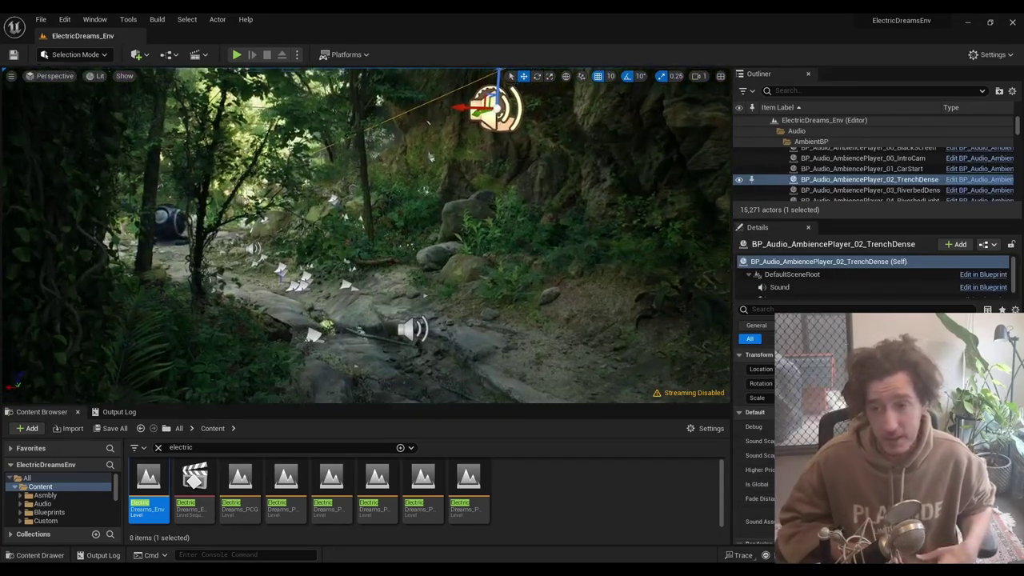
Step: Explore the sound placements and terrain along the trench and the rocky riverbed
{"action": "key", "text": "w"}
{"action": "key", "text": "d"}
{"action": "right_click_drag", "start_coordinate": [346, 307], "coordinate": [320, 271]}
{"action": "key", "text": "w"}
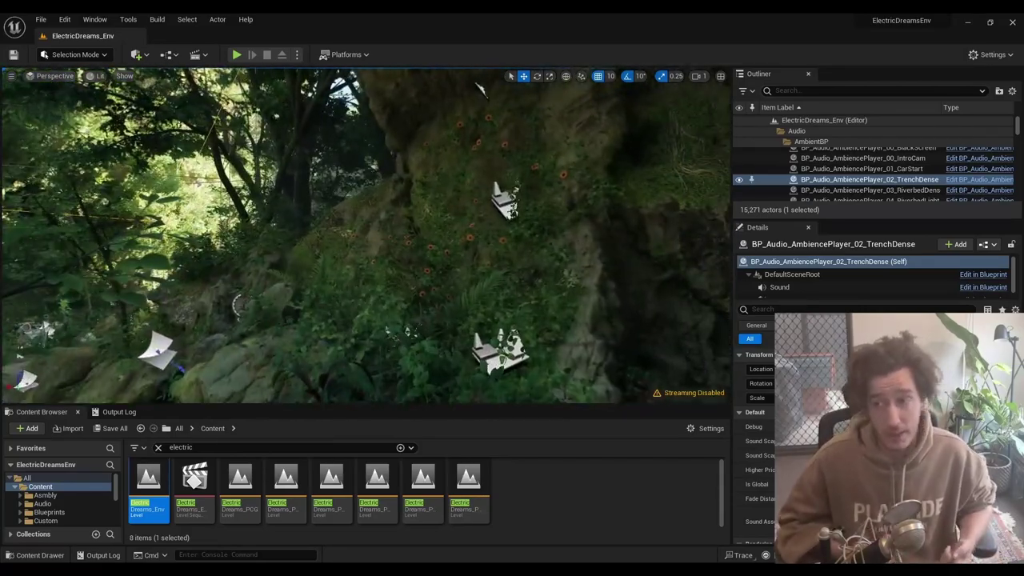
{"action": "right_click_drag", "start_coordinate": [365, 236], "coordinate": [152, 226]}
{"action": "key", "text": "w"}
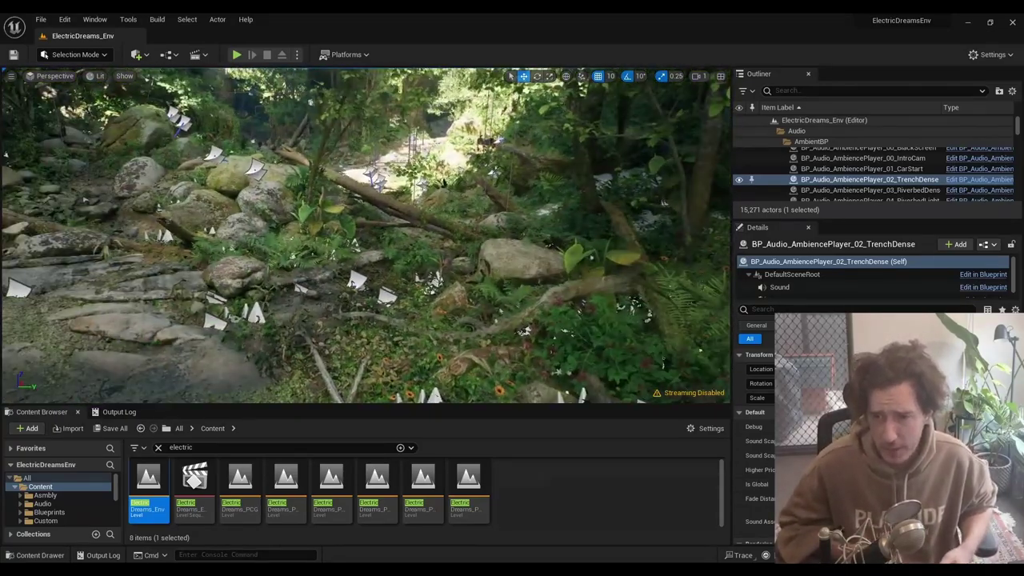
Step: Enlarge the Outliner's actor list and inspect sfx_Amb_Spot_Foliage_Preset with its attenuation sphere in the level
{"action": "scroll", "coordinate": [879, 187], "scroll_direction": "up", "scroll_amount": 1}
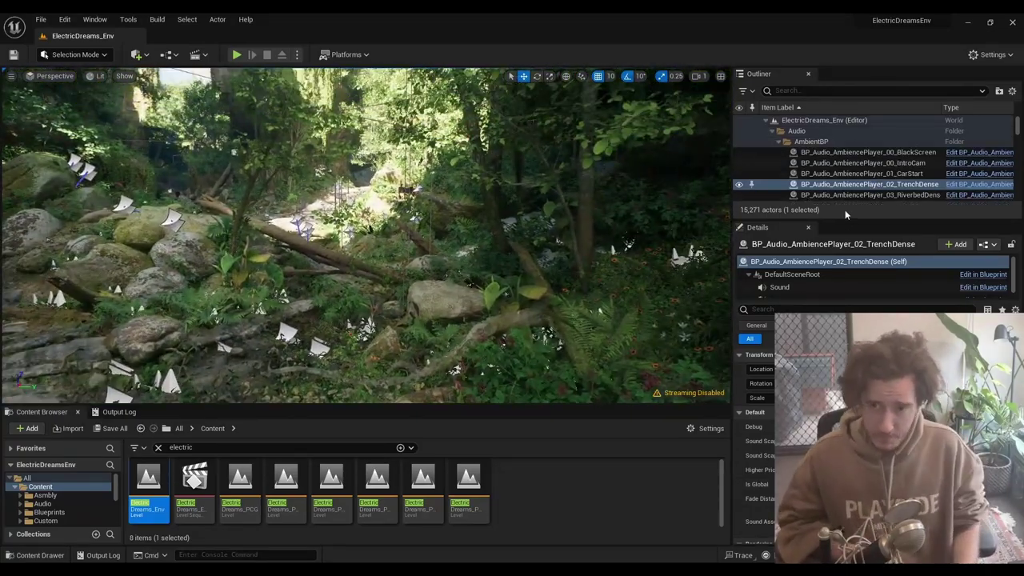
{"action": "left_click_drag", "start_coordinate": [850, 217], "coordinate": [850, 409]}
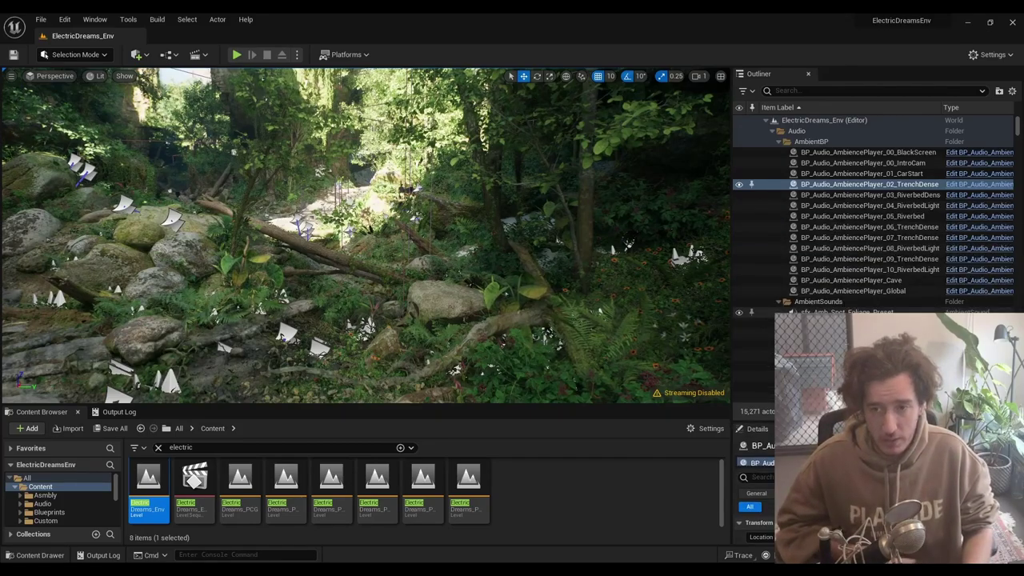
{"action": "left_click", "coordinate": [848, 311]}
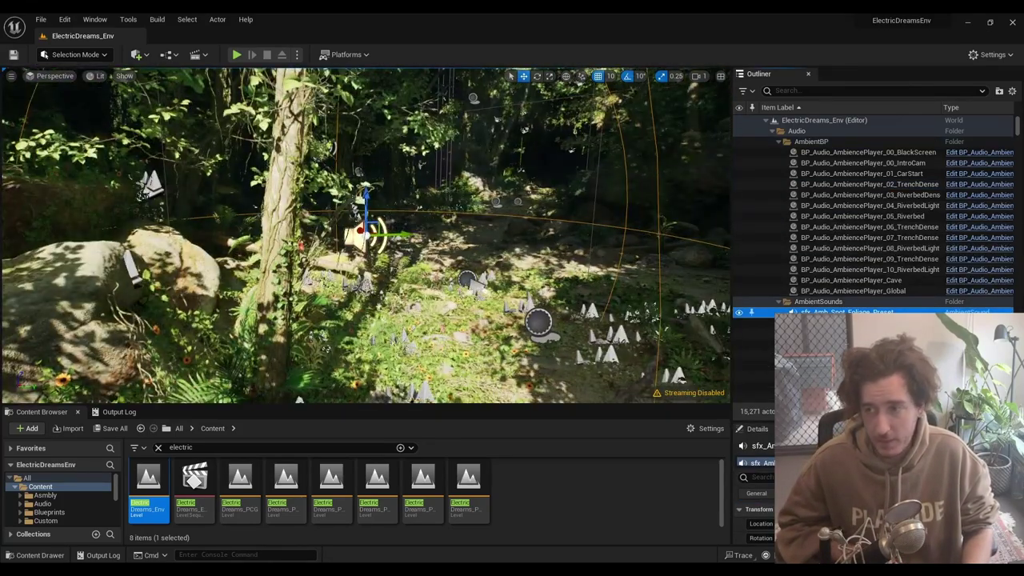
{"action": "right_click_drag", "start_coordinate": [365, 235], "coordinate": [144, 240]}
{"action": "key", "text": "d"}
{"action": "scroll", "coordinate": [575, 308], "scroll_direction": "down", "scroll_amount": 3}
{"action": "key", "text": "d"}
{"action": "right_click_drag", "start_coordinate": [448, 302], "coordinate": [540, 302]}
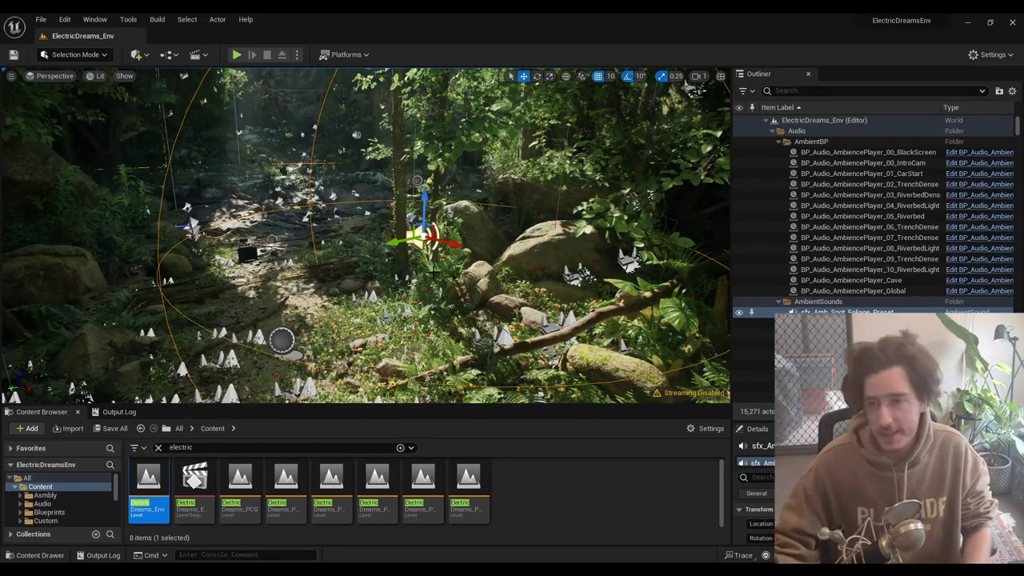
Step: Widen the Outliner and Details area and select BP_Audio_AmbiencePlayer_06_TrenchDense
{"action": "left_click", "coordinate": [748, 227]}
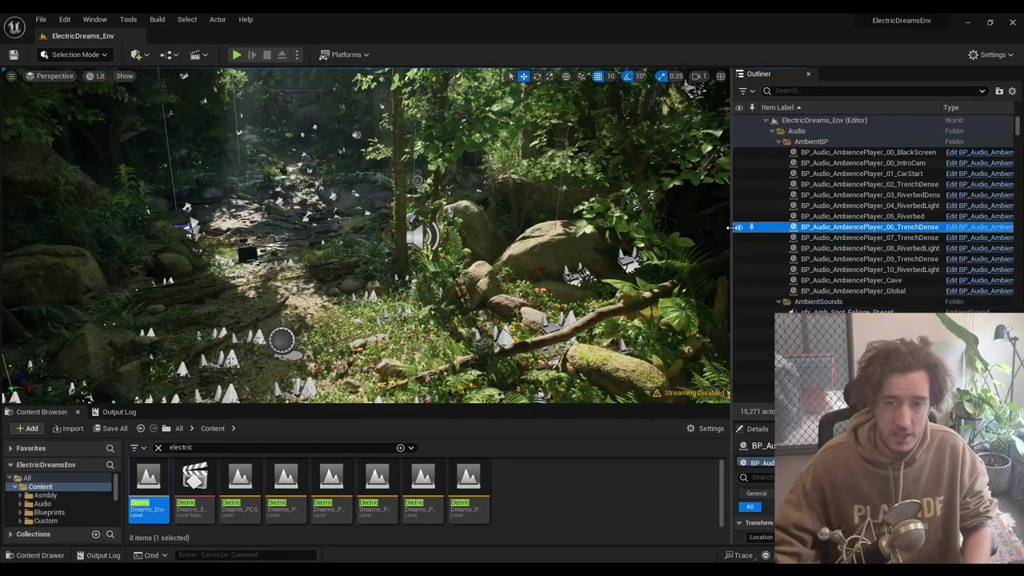
{"action": "left_click_drag", "start_coordinate": [730, 226], "coordinate": [629, 232]}
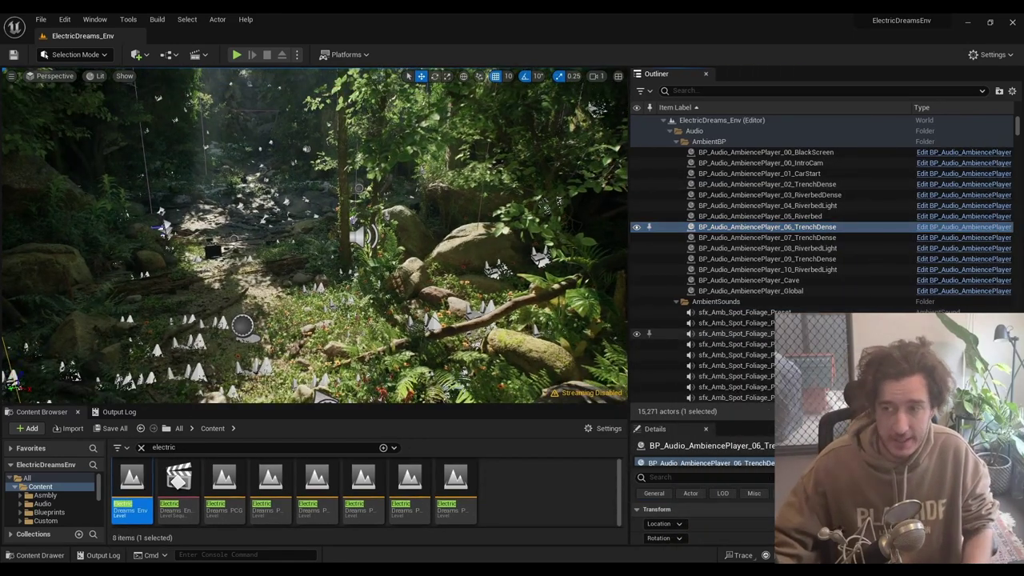
{"action": "left_click", "coordinate": [359, 450]}
{"action": "type", "text": "AmbientSound"}
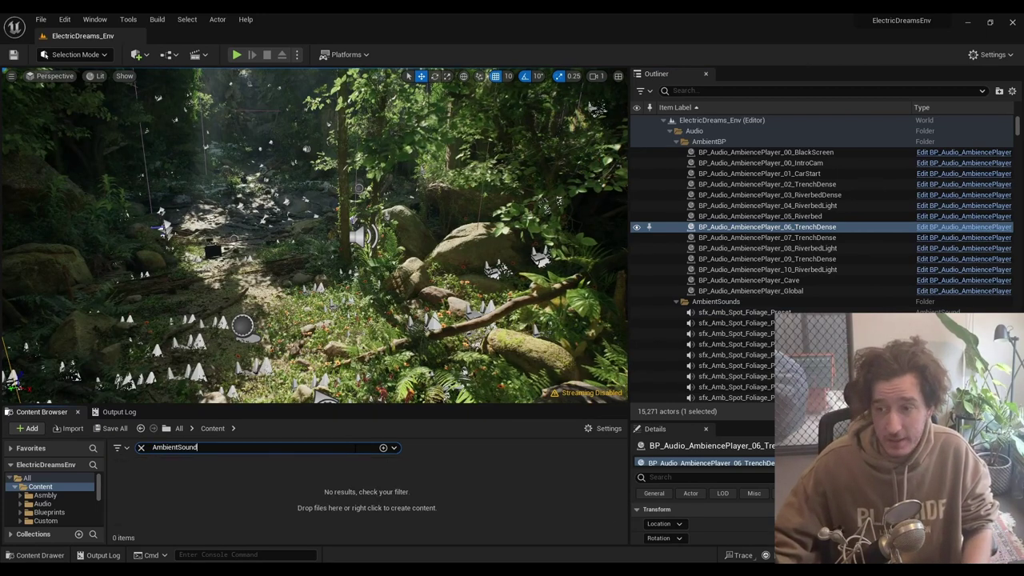
{"action": "key", "text": "ctrl+a"}
{"action": "key", "text": "BackSpace"}
Step: Select sfx_Amb_Spot_Foliage_Preset with more room for its details, and open the sfx_Amb_Spot_Meta patch in its MetaSound
{"action": "left_click", "coordinate": [781, 313]}
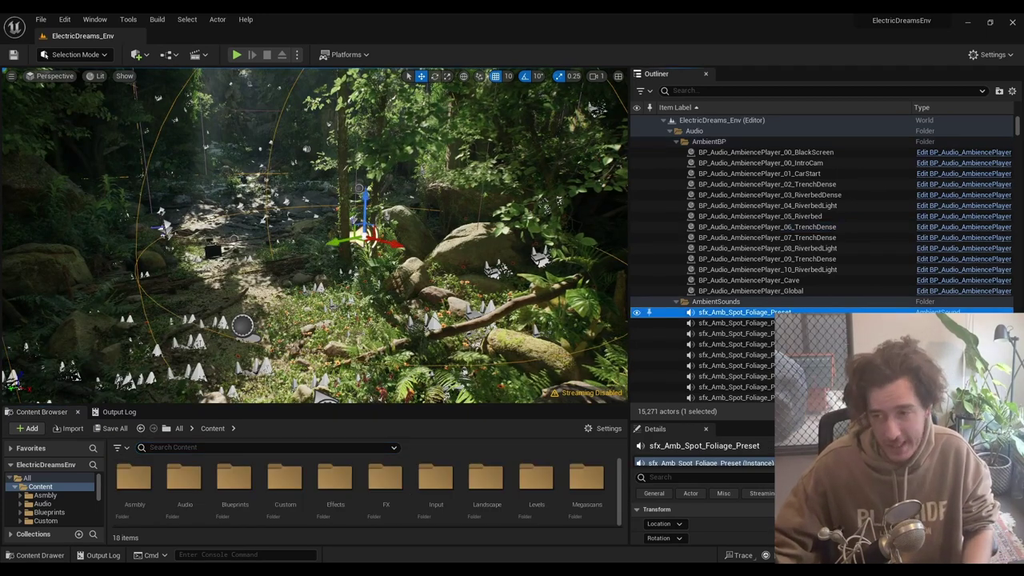
{"action": "left_click_drag", "start_coordinate": [774, 421], "coordinate": [770, 247]}
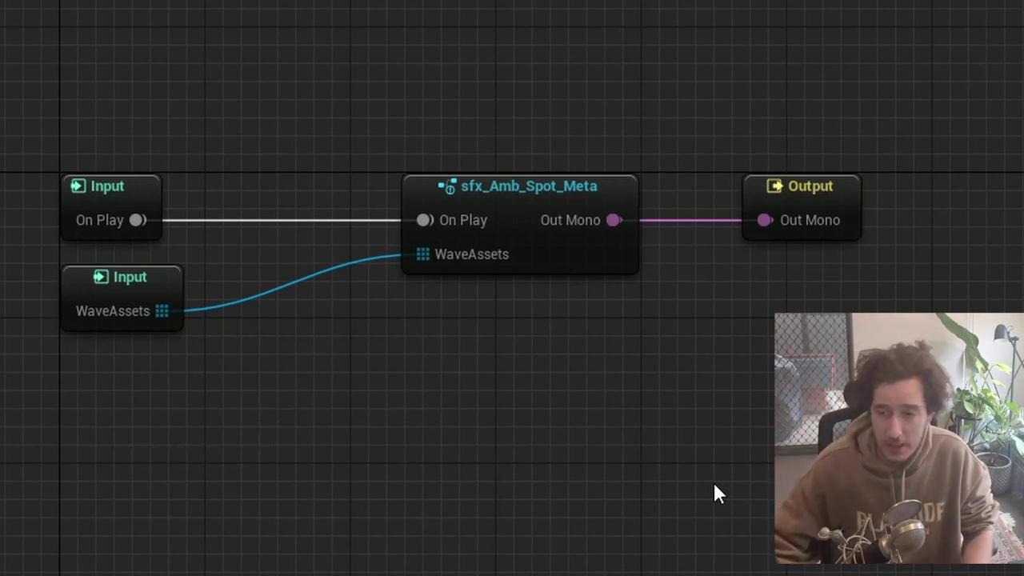
{"action": "left_click", "coordinate": [139, 284]}
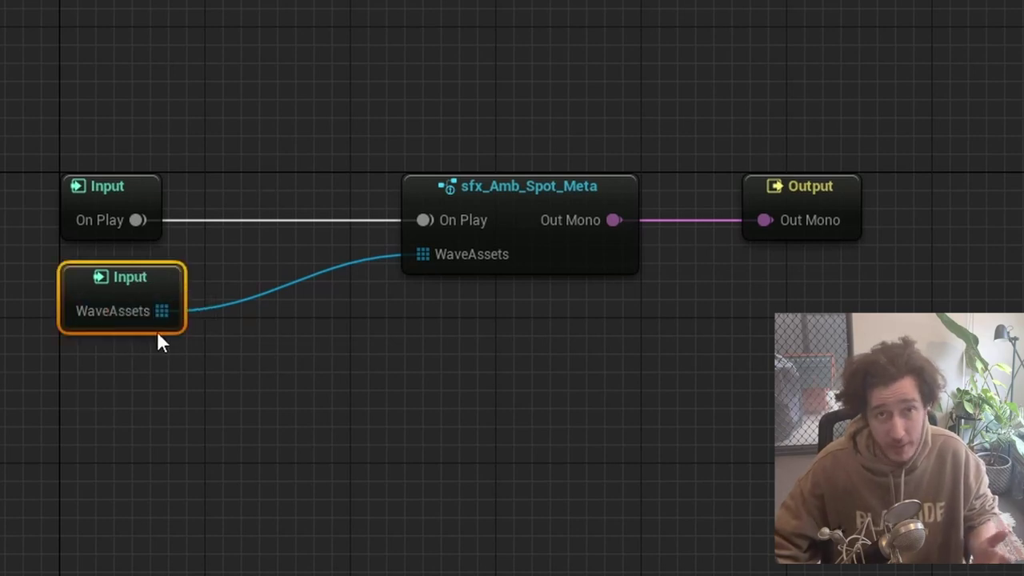
{"action": "left_click", "coordinate": [566, 251]}
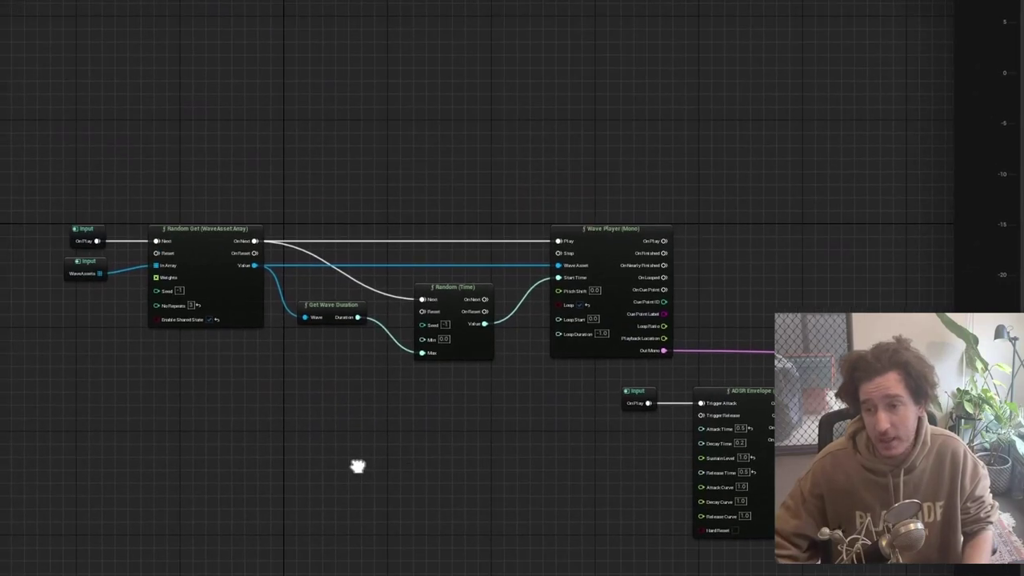
Step: Examine how Random Get, Get Wave Duration and Random (Time) feed the Wave Player's wave asset and start time
{"action": "scroll", "coordinate": [162, 293], "scroll_direction": "up", "scroll_amount": 4}
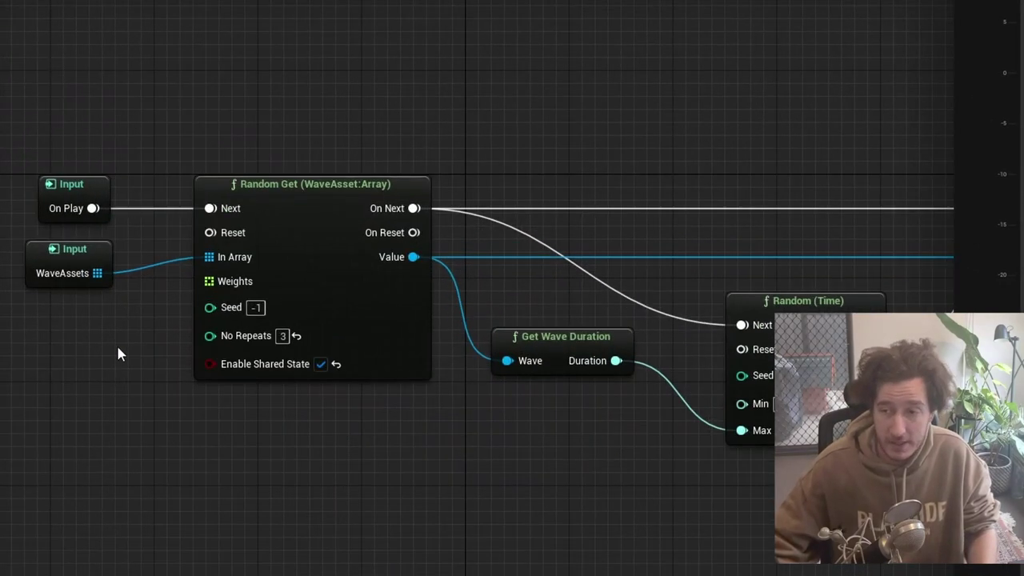
{"action": "right_click_drag", "start_coordinate": [134, 381], "coordinate": [176, 405]}
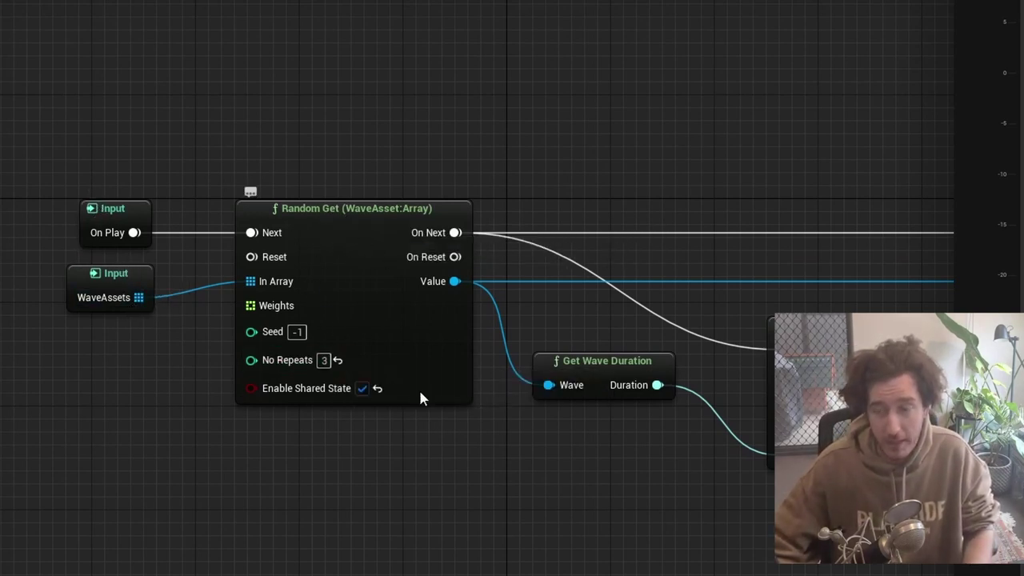
{"action": "right_click_drag", "start_coordinate": [499, 530], "coordinate": [229, 522]}
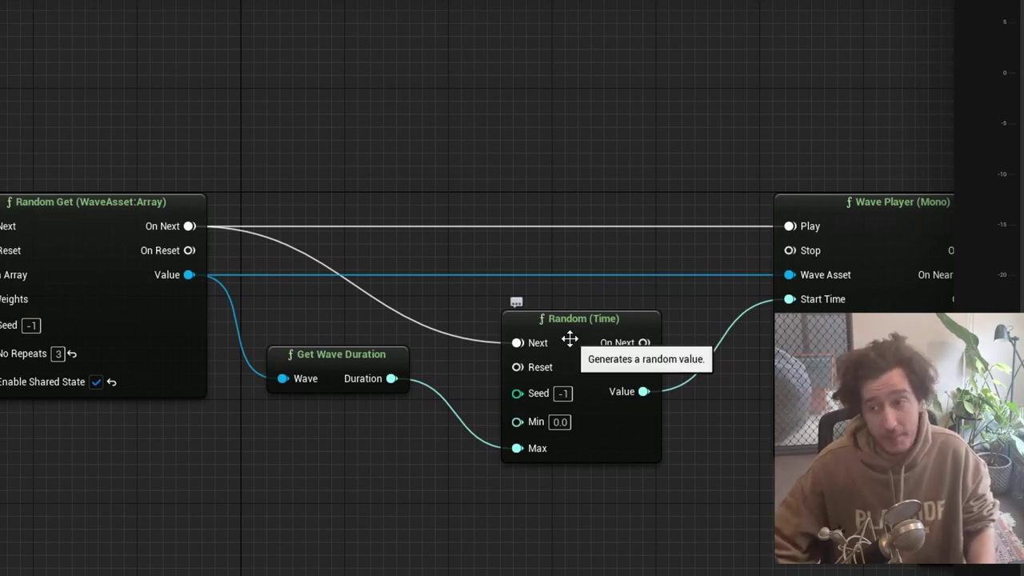
{"action": "right_click_drag", "start_coordinate": [640, 423], "coordinate": [606, 324]}
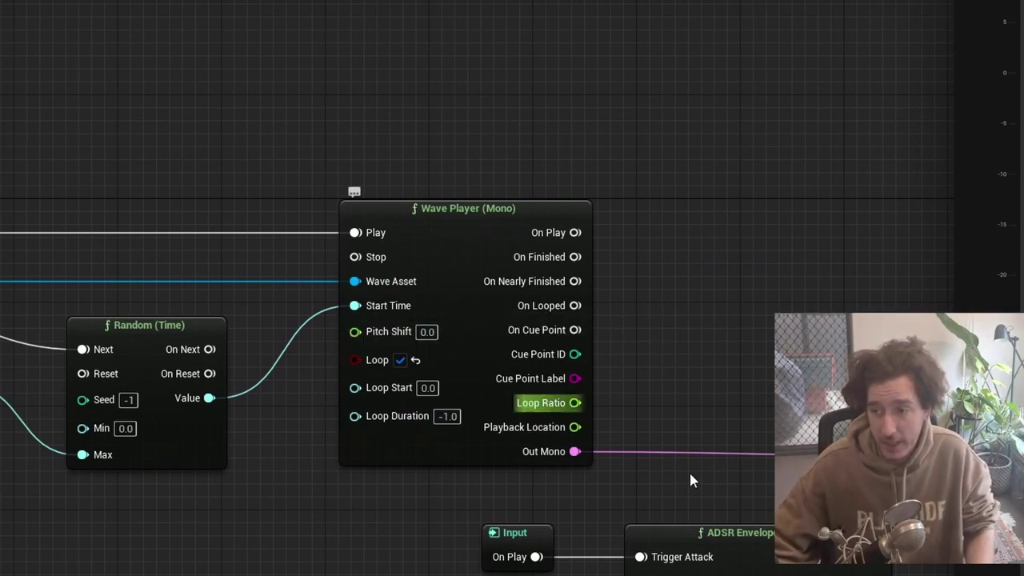
Step: Examine the ADSR Envelope settings and the multiply node that combines it with the Wave Player's mono output
{"action": "right_click_drag", "start_coordinate": [709, 480], "coordinate": [435, 274]}
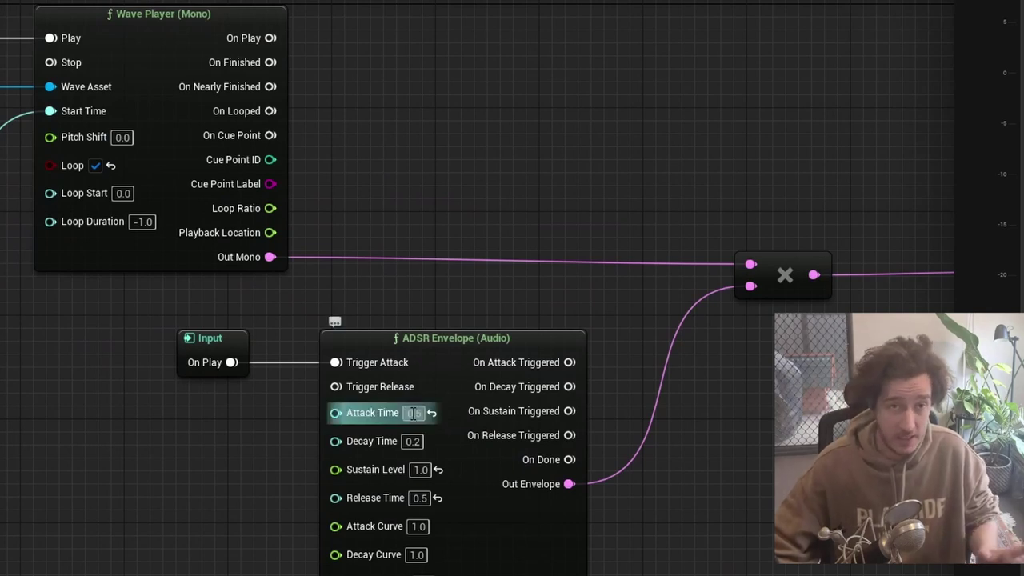
{"action": "right_click_drag", "start_coordinate": [762, 457], "coordinate": [521, 453]}
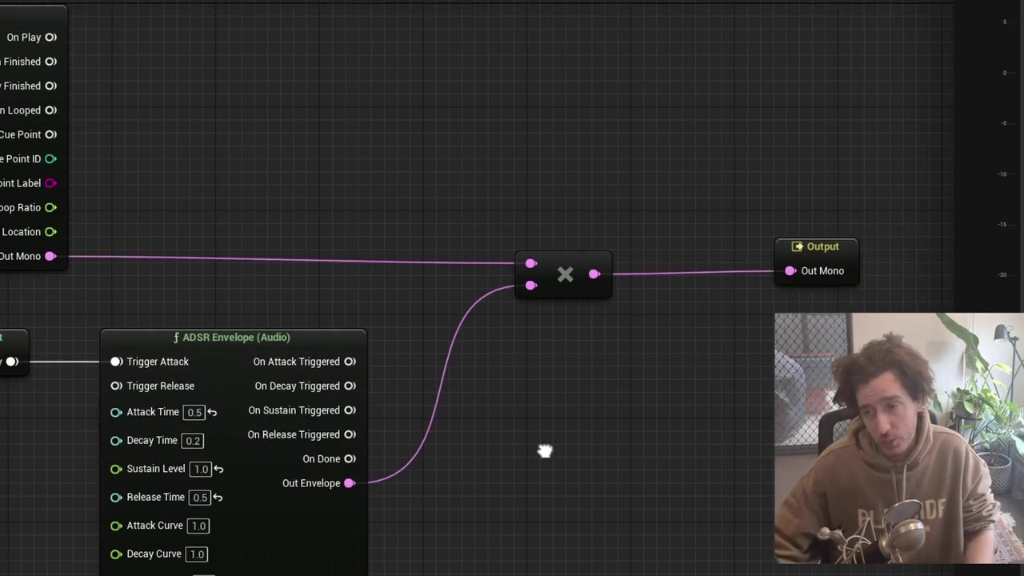
{"action": "right_click_drag", "start_coordinate": [773, 358], "coordinate": [615, 358]}
{"action": "scroll", "coordinate": [505, 439], "scroll_direction": "down", "scroll_amount": 8}
{"action": "right_click_drag", "start_coordinate": [491, 505], "coordinate": [599, 379]}
{"action": "scroll", "coordinate": [509, 375], "scroll_direction": "up", "scroll_amount": 8}
{"action": "right_click_drag", "start_coordinate": [473, 415], "coordinate": [562, 575]}
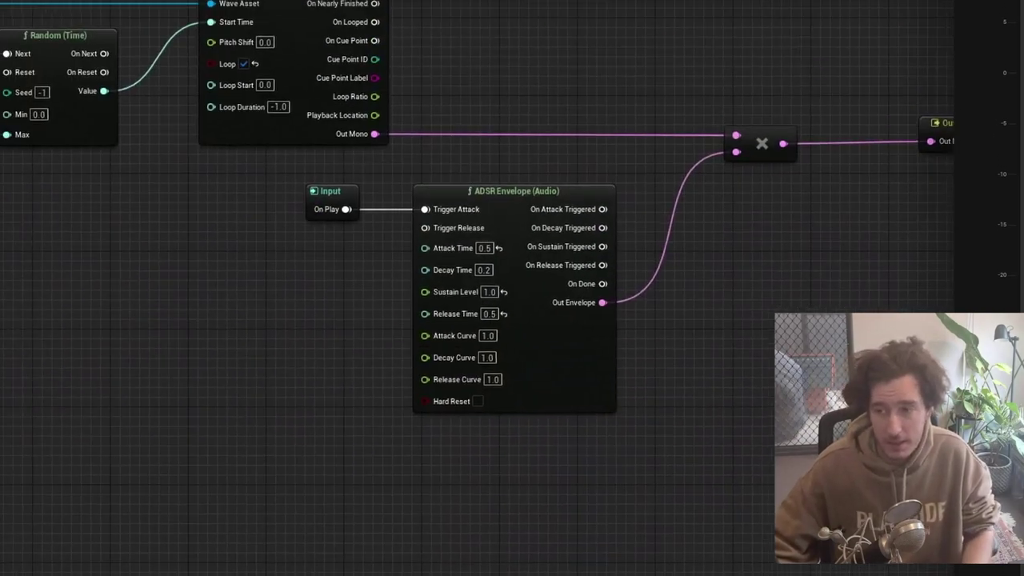
{"action": "right_click_drag", "start_coordinate": [259, 405], "coordinate": [318, 480]}
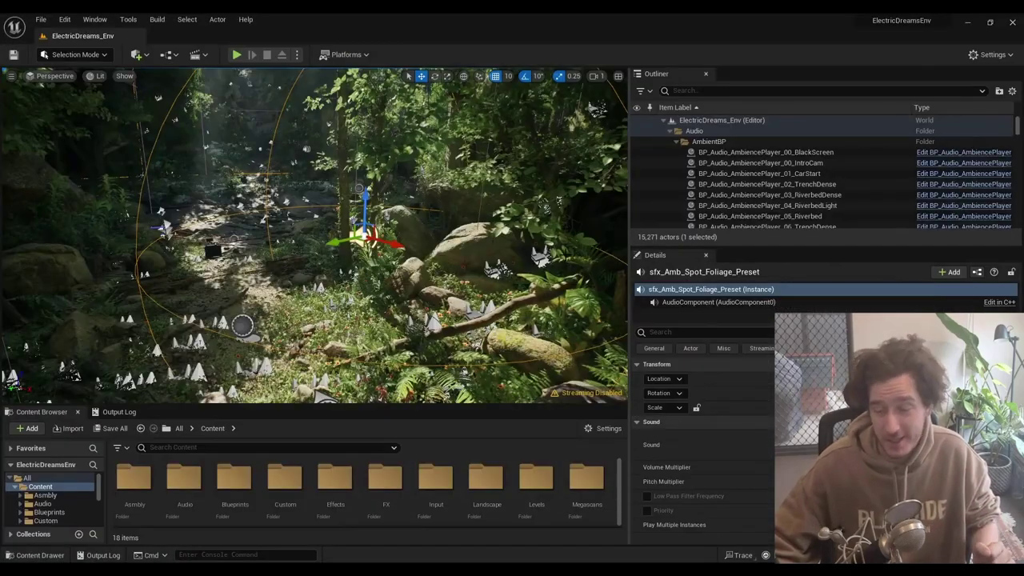
Step: Locate the first WaveAssets entry of the foliage MetaSound in the content folders and play its sound wave
{"action": "mouse_move", "coordinate": [315, 236]}
{"action": "right_mouse_down"}
{"action": "mouse_move", "coordinate": [241, 236]}
{"action": "mouse_move", "coordinate": [360, 208]}
{"action": "mouse_move", "coordinate": [264, 204]}
{"action": "mouse_move", "coordinate": [320, 232]}
{"action": "right_mouse_up"}
{"action": "key", "text": "w"}
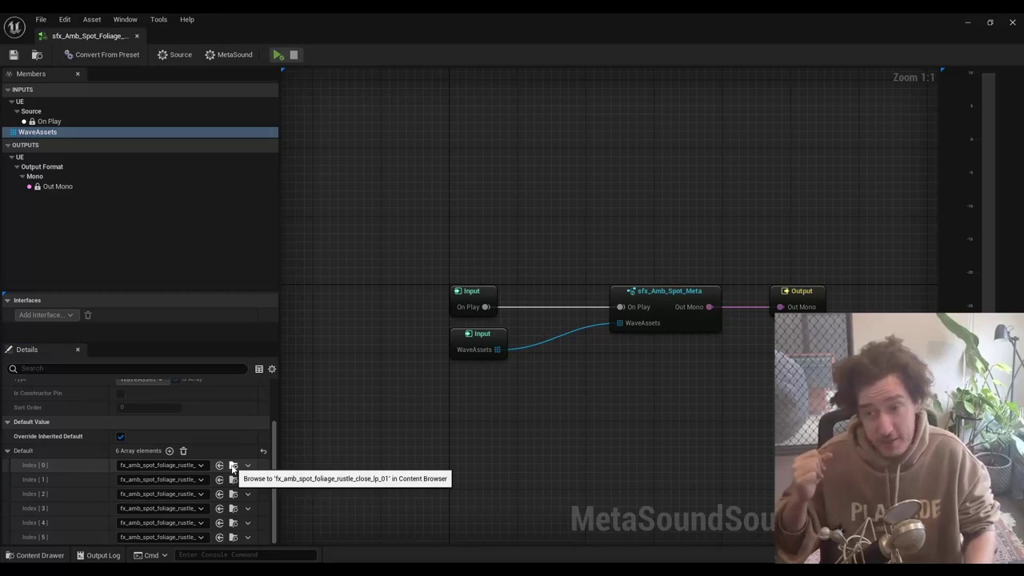
{"action": "left_click", "coordinate": [232, 467]}
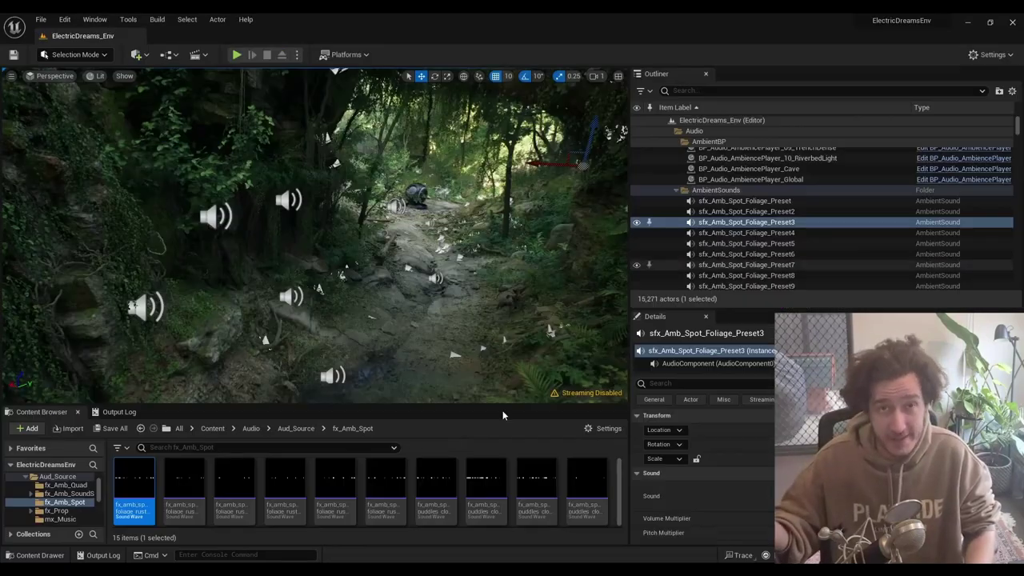
{"action": "left_click", "coordinate": [133, 478]}
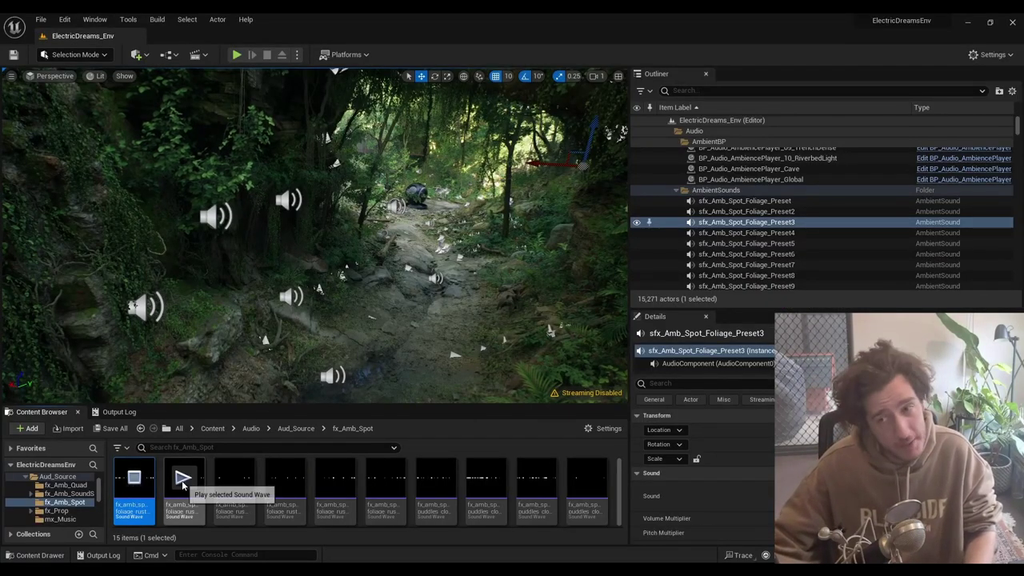
Step: Open the first foliage rustle sound wave to check its channel information, and return to the ambience players in the Outliner
{"action": "double_click", "coordinate": [141, 517]}
{"action": "scroll", "coordinate": [319, 240], "scroll_direction": "down", "scroll_amount": 9}
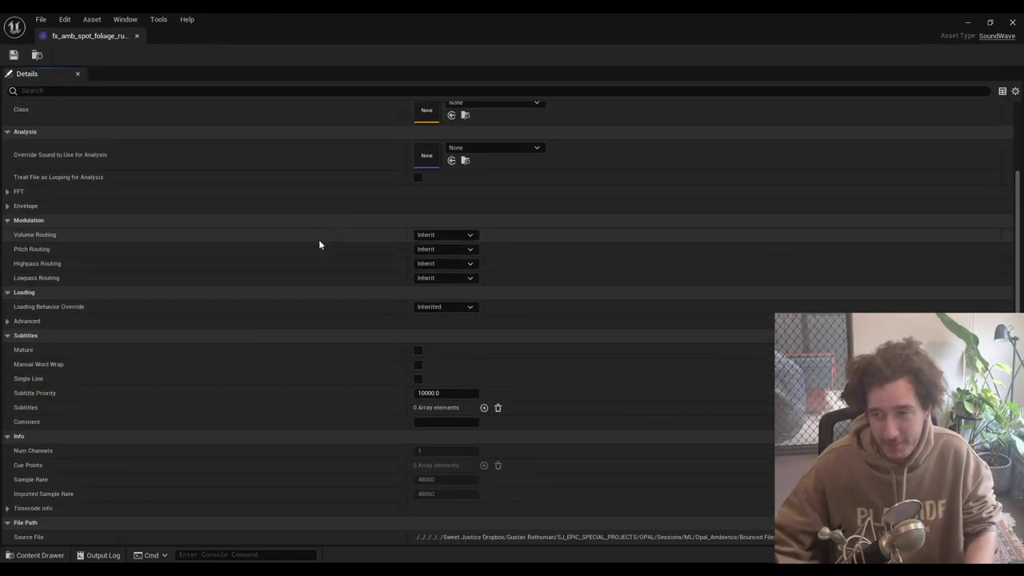
{"action": "scroll", "coordinate": [318, 244], "scroll_direction": "down", "scroll_amount": 1}
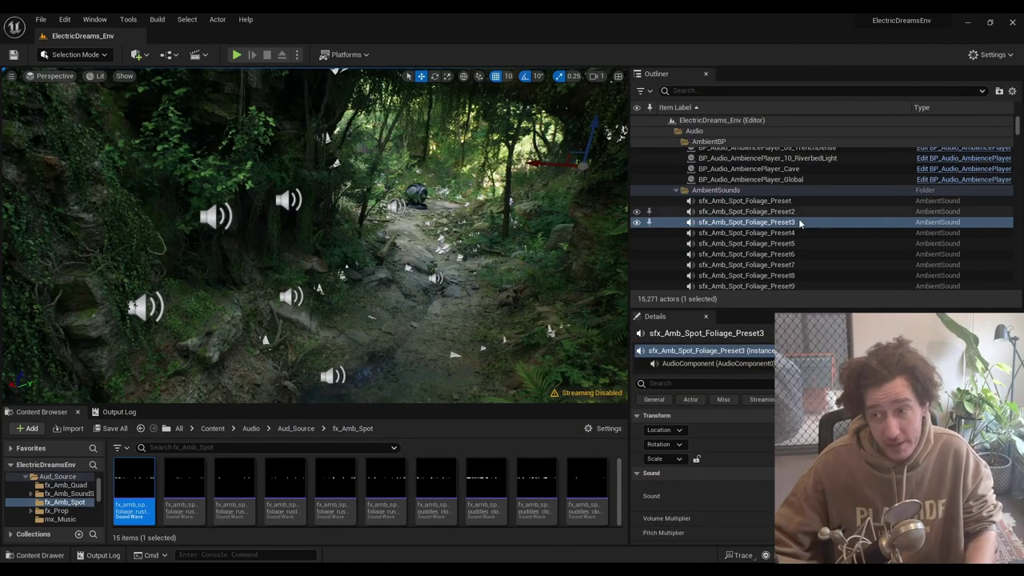
{"action": "scroll", "coordinate": [836, 228], "scroll_direction": "up", "scroll_amount": 5}
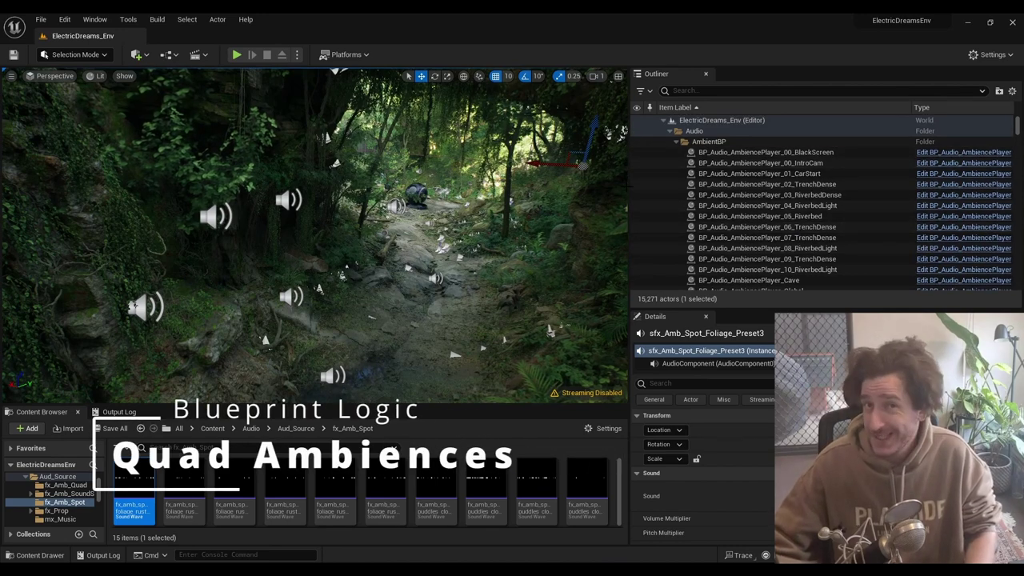
Step: Widen the Outliner and open the blueprint of the 00_BlackScreen ambience player
{"action": "left_click_drag", "start_coordinate": [628, 188], "coordinate": [452, 188]}
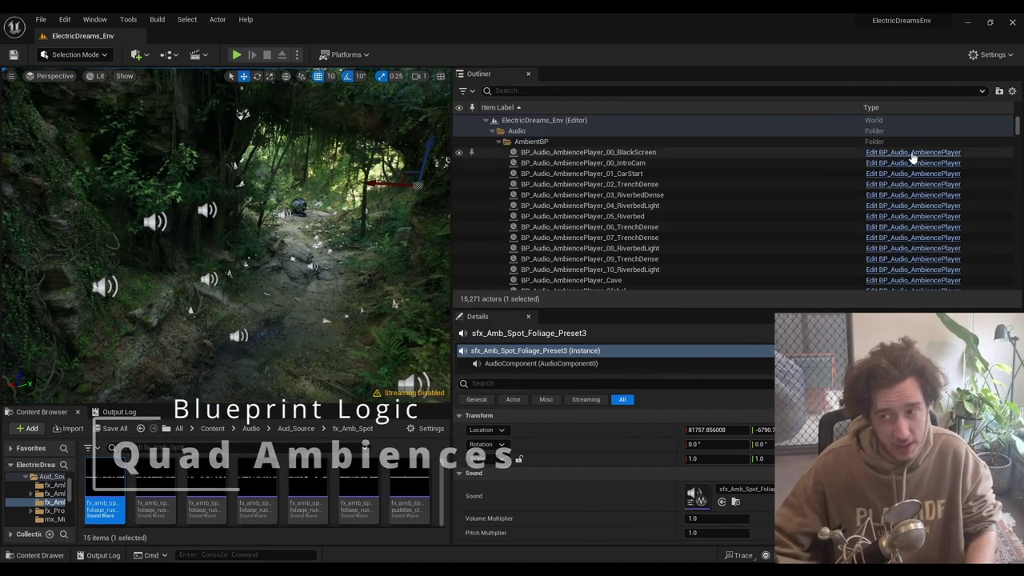
{"action": "left_click", "coordinate": [919, 152]}
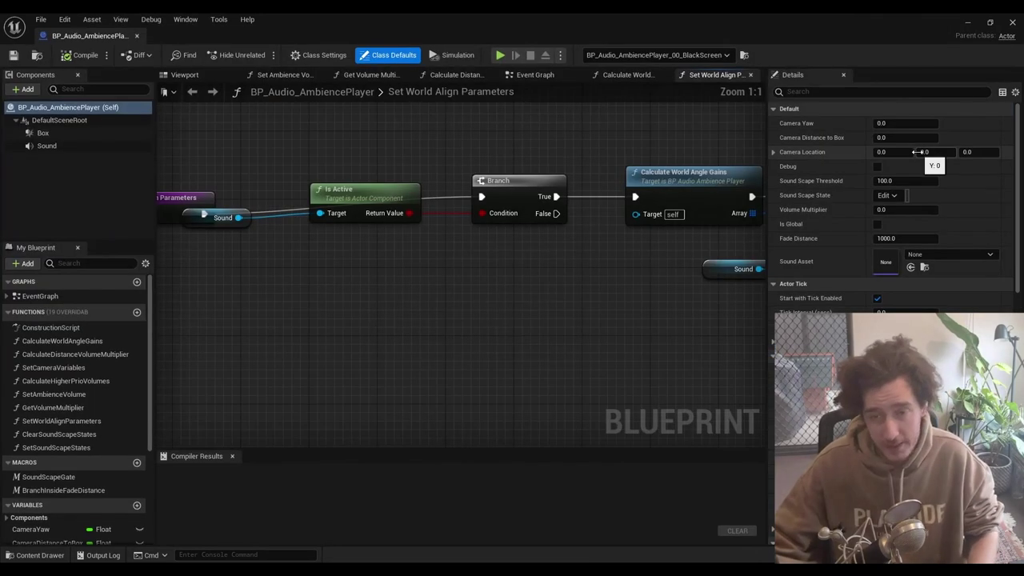
{"action": "right_click_drag", "start_coordinate": [514, 304], "coordinate": [634, 351]}
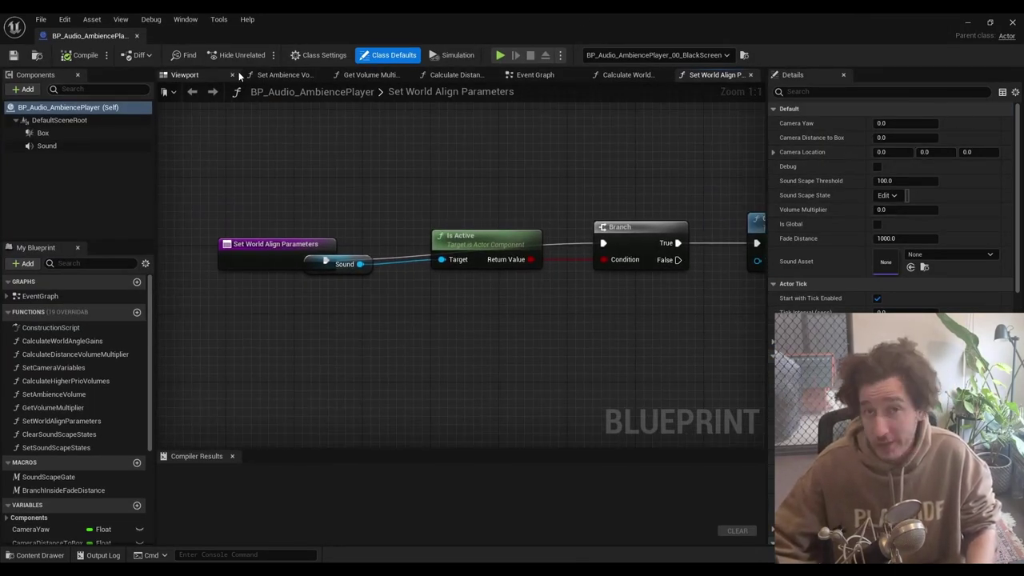
Step: Close the five open function graphs of the ambience player blueprint, keeping only the Viewport and the Event Graph
{"action": "left_click", "coordinate": [320, 74]}
{"action": "left_click", "coordinate": [320, 75]}
{"action": "left_click", "coordinate": [320, 75]}
{"action": "left_click", "coordinate": [403, 75]}
{"action": "left_click", "coordinate": [403, 75]}
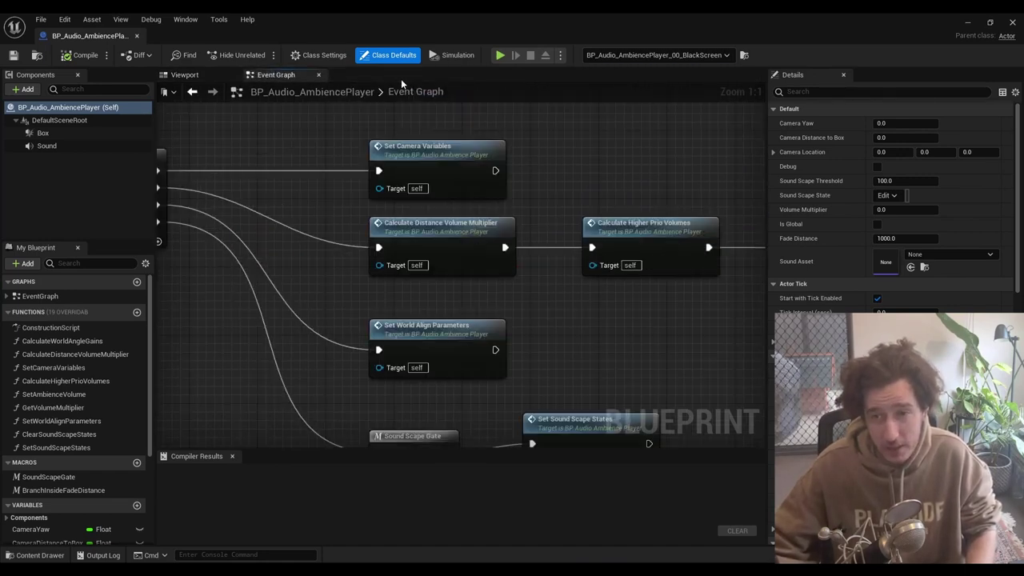
Step: Look over the Event Tick sequence and the blueprint's functions, macros and variables, and return to the level
{"action": "scroll", "coordinate": [342, 278], "scroll_direction": "down", "scroll_amount": 1}
{"action": "right_click_drag", "start_coordinate": [343, 278], "coordinate": [570, 282]}
{"action": "scroll", "coordinate": [453, 264], "scroll_direction": "down", "scroll_amount": 1}
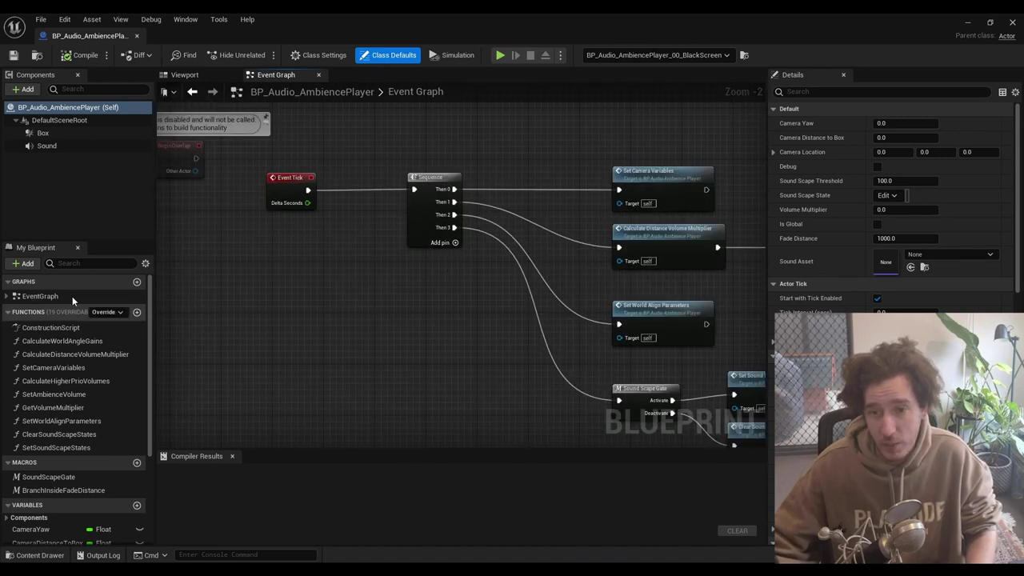
{"action": "scroll", "coordinate": [85, 349], "scroll_direction": "down", "scroll_amount": 3}
{"action": "scroll", "coordinate": [85, 350], "scroll_direction": "down", "scroll_amount": 5}
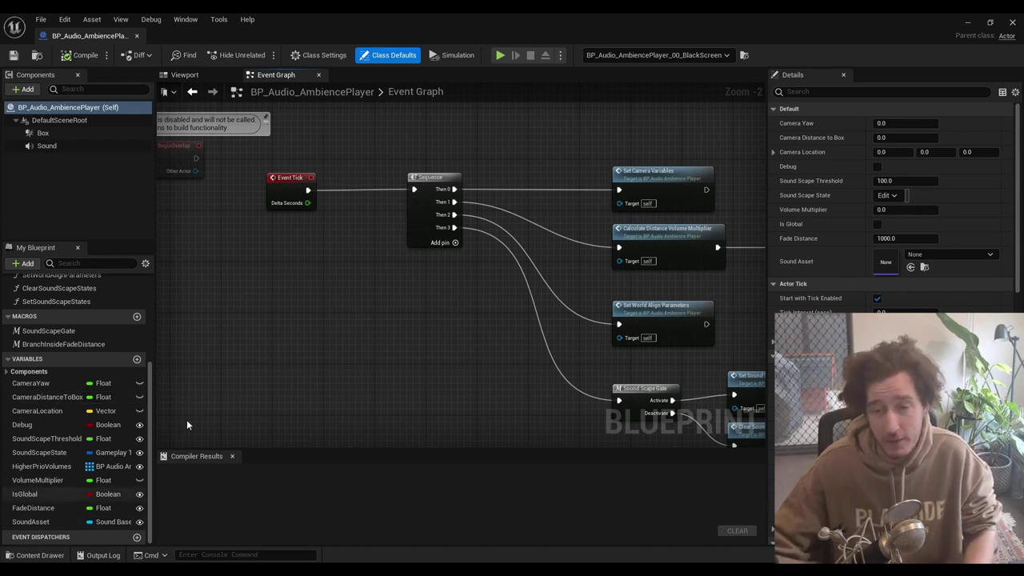
{"action": "left_click", "coordinate": [968, 23]}
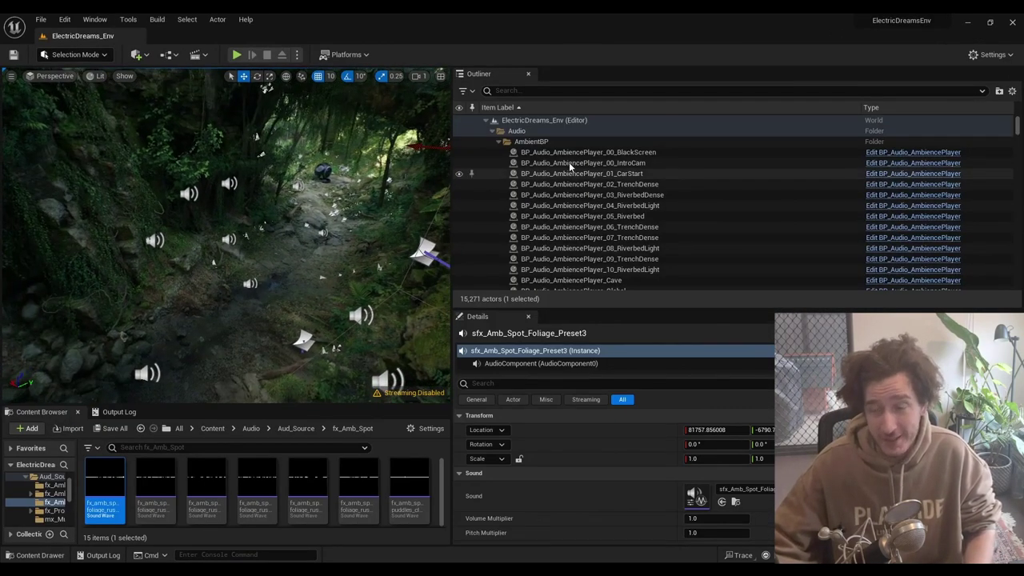
Step: Focus the level view on the 00_IntroCam, 01_CarStart, 03_RiverbedDense and 04_RiverbedLight ambience players one after another
{"action": "double_click", "coordinate": [570, 163]}
{"action": "double_click", "coordinate": [574, 174]}
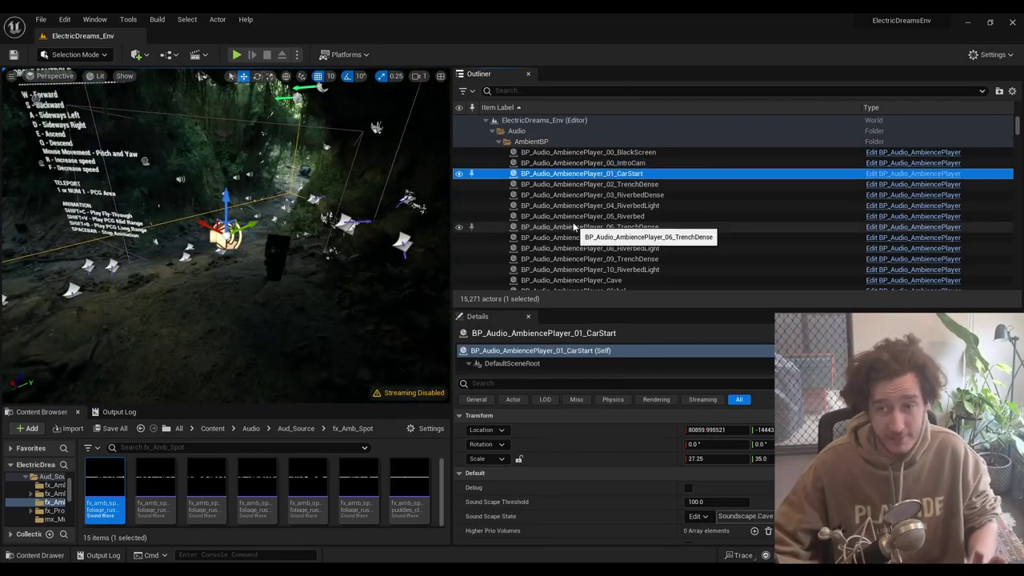
{"action": "double_click", "coordinate": [584, 194]}
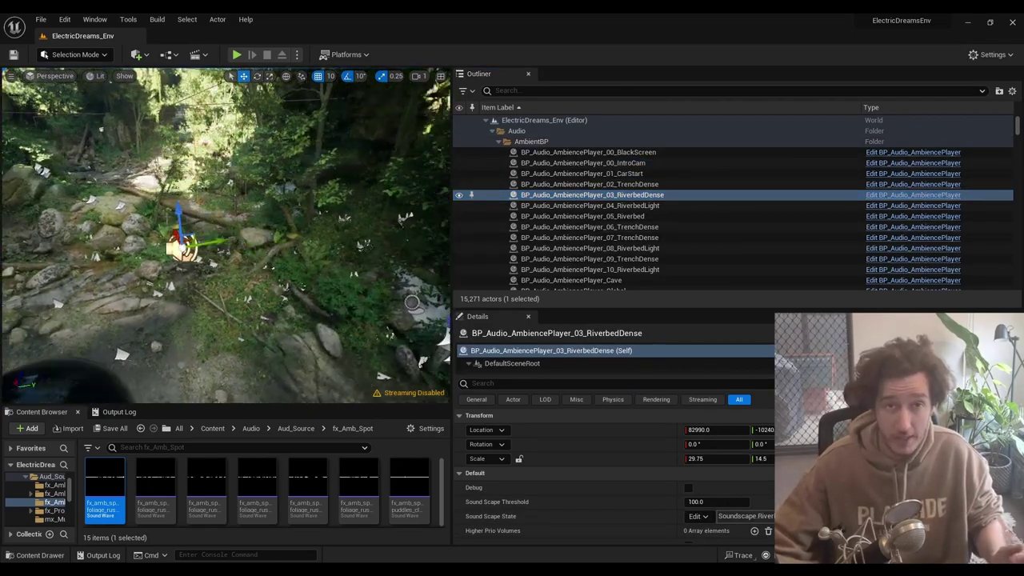
{"action": "right_click_drag", "start_coordinate": [398, 302], "coordinate": [176, 320]}
{"action": "left_click_drag", "start_coordinate": [362, 372], "coordinate": [356, 384], "text": "alt"}
{"action": "double_click", "coordinate": [680, 206]}
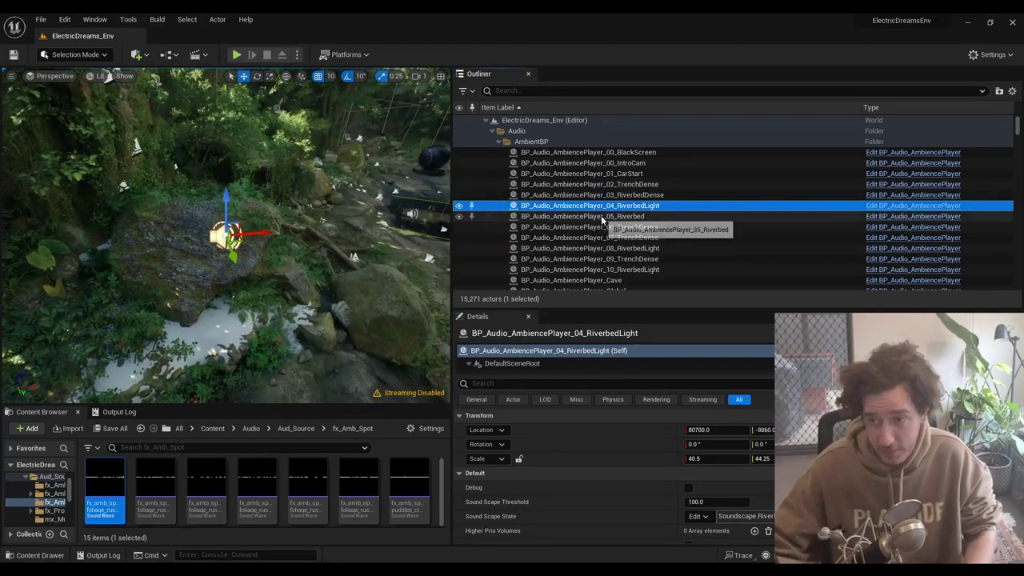
Step: Focus on the 05_Riverbed ambience player, look around its surroundings and compare it with the neighbouring foliage spot sound
{"action": "double_click", "coordinate": [604, 217]}
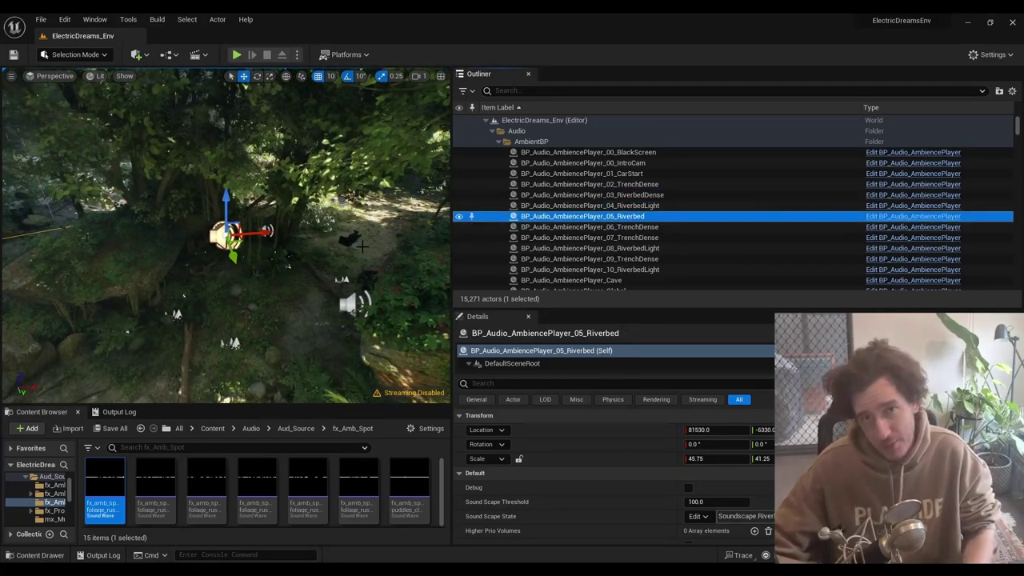
{"action": "right_click_drag", "start_coordinate": [349, 261], "coordinate": [240, 272]}
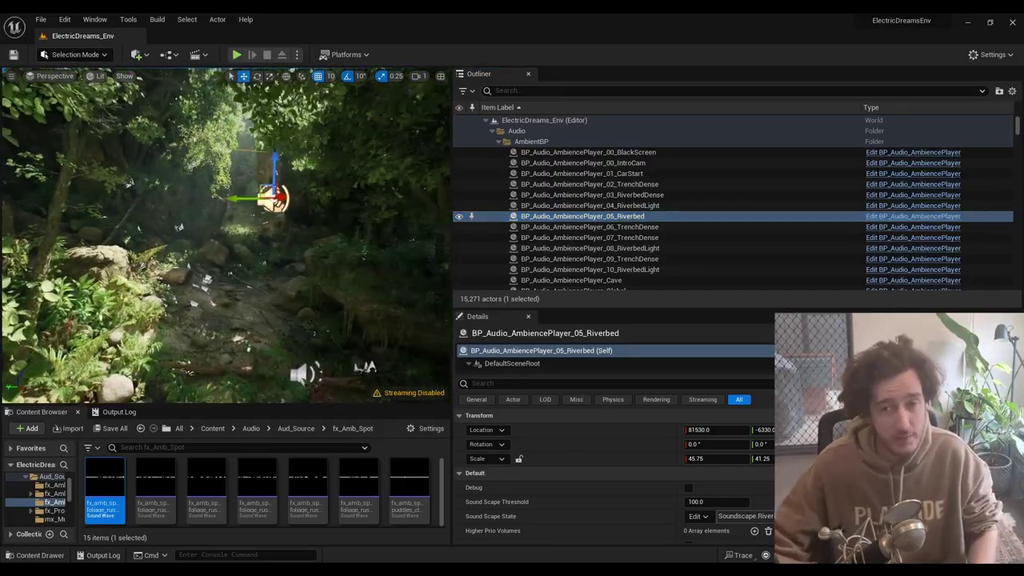
{"action": "right_click_drag", "start_coordinate": [240, 272], "coordinate": [228, 352]}
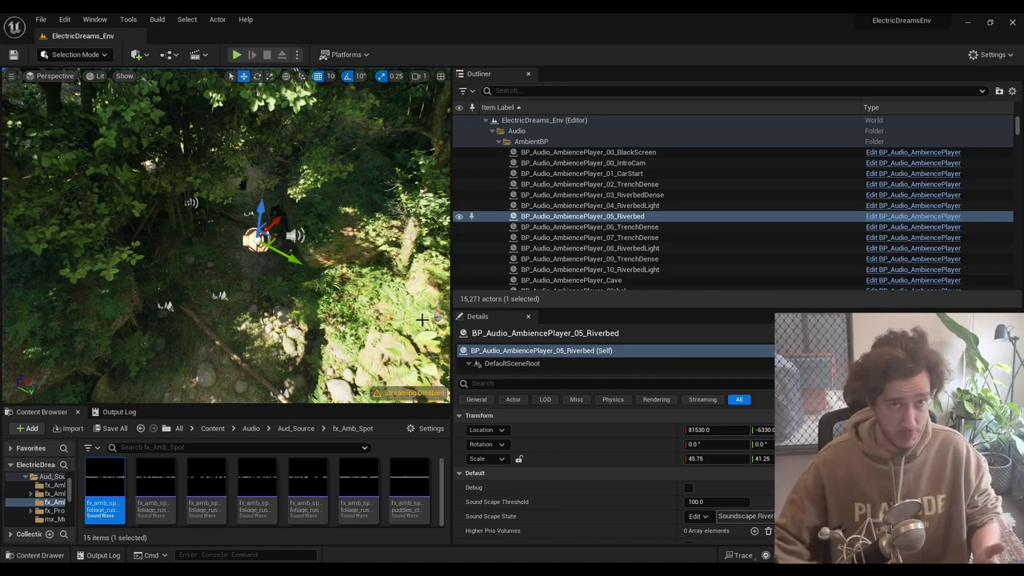
{"action": "left_click", "coordinate": [296, 235]}
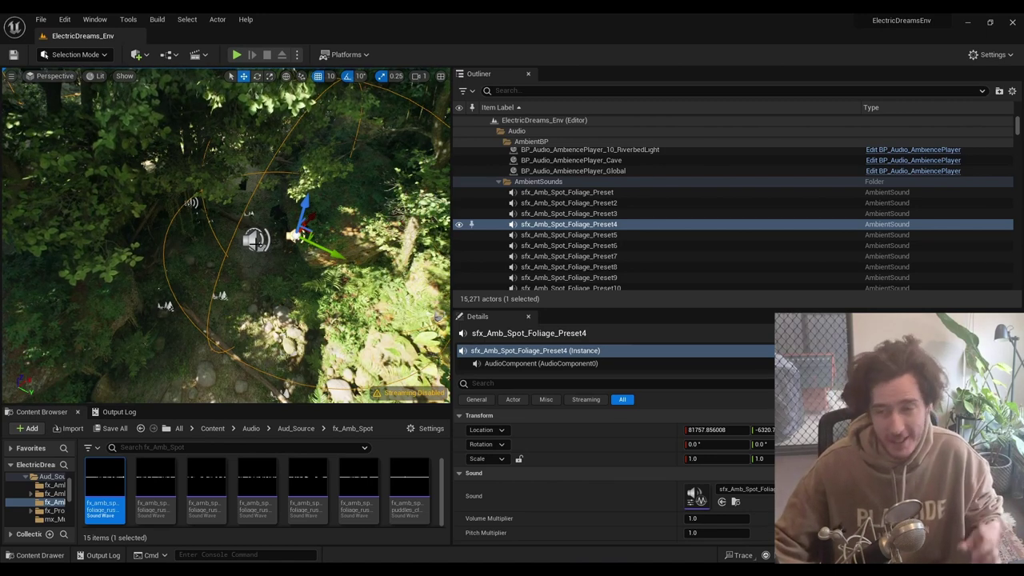
{"action": "left_click", "coordinate": [257, 240]}
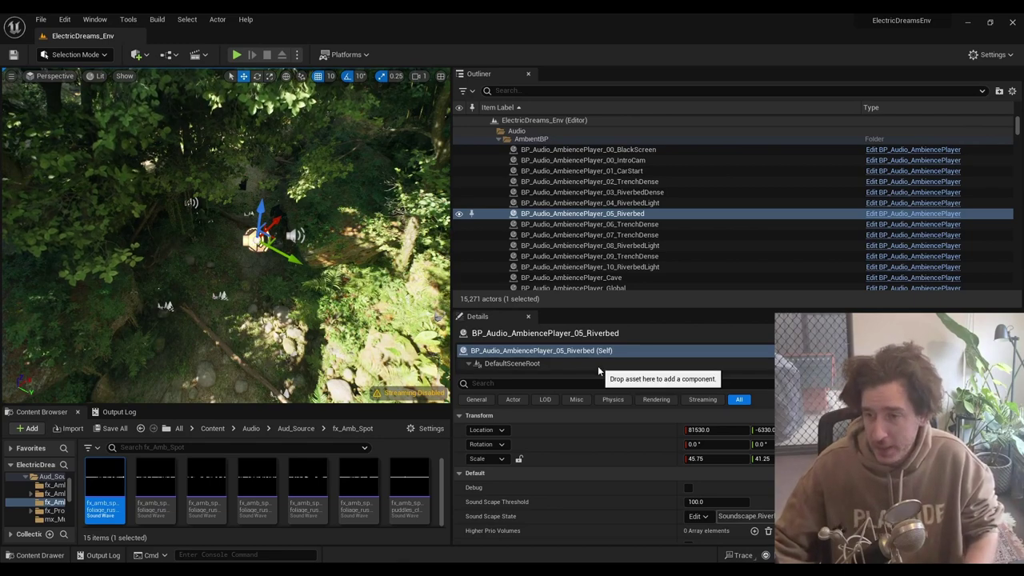
Step: Open the 05_Riverbed player's blueprint and examine which functions the Event Tick sequence calls
{"action": "left_click", "coordinate": [891, 220]}
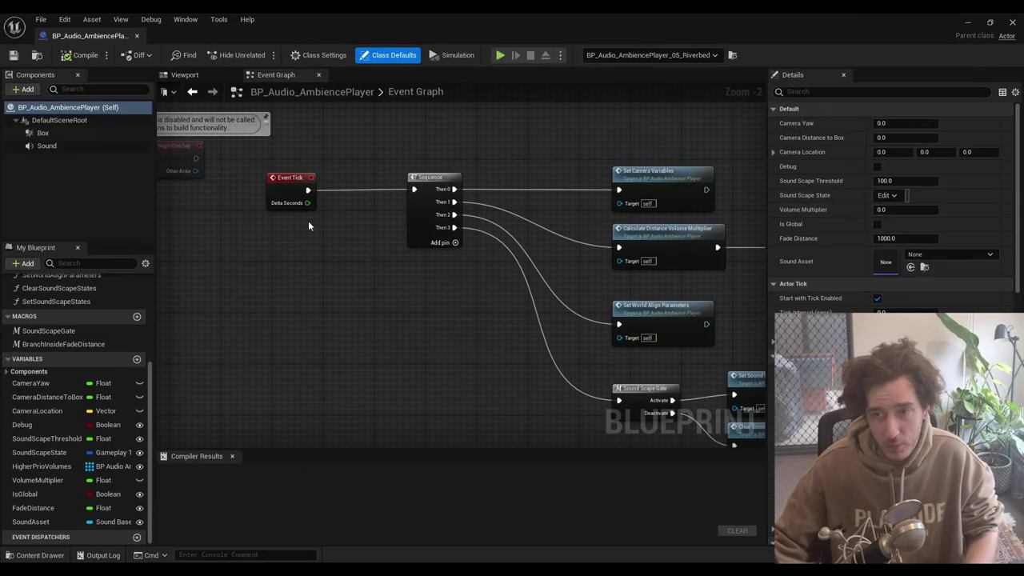
{"action": "right_click_drag", "start_coordinate": [298, 265], "coordinate": [446, 446]}
{"action": "scroll", "coordinate": [462, 320], "scroll_direction": "down", "scroll_amount": 5}
{"action": "right_click_drag", "start_coordinate": [477, 388], "coordinate": [369, 312]}
{"action": "scroll", "coordinate": [372, 288], "scroll_direction": "up", "scroll_amount": 8}
{"action": "right_click_drag", "start_coordinate": [432, 284], "coordinate": [271, 329]}
{"action": "right_click_drag", "start_coordinate": [461, 275], "coordinate": [285, 224]}
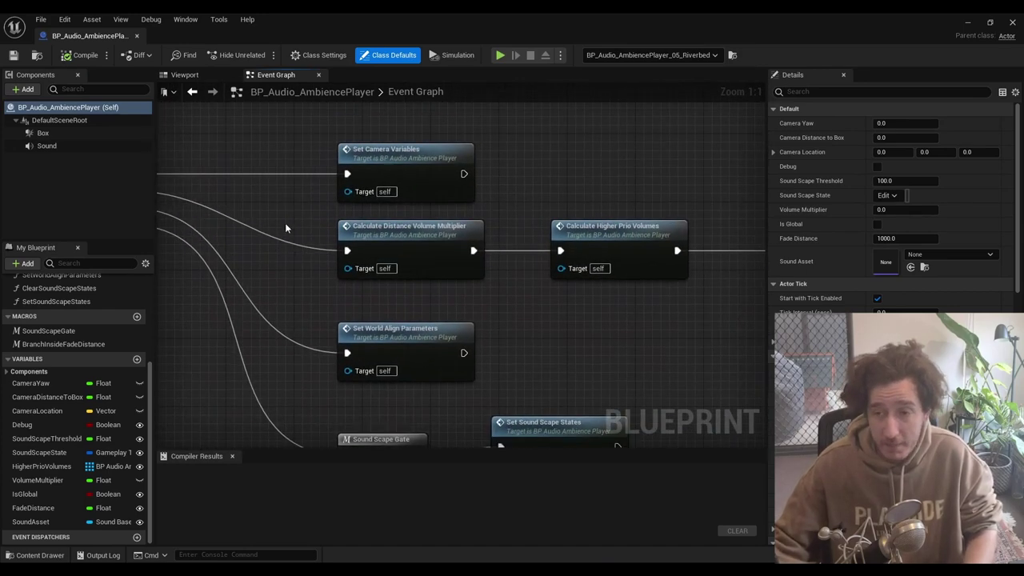
Step: Open the Set Camera Variables function and move its entry node up, roughly level with the Sequence node
{"action": "double_click", "coordinate": [410, 160]}
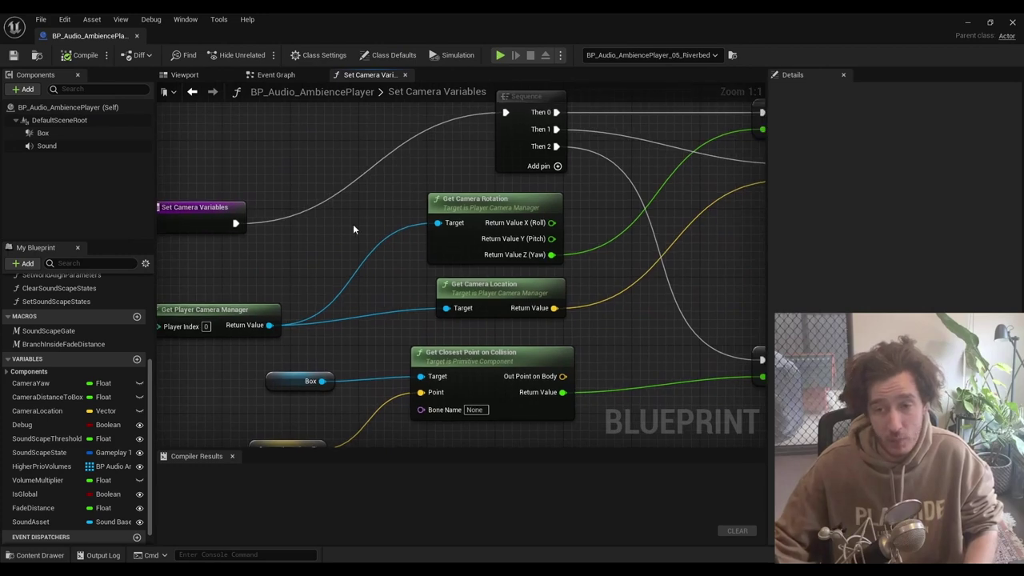
{"action": "right_click_drag", "start_coordinate": [356, 223], "coordinate": [437, 284]}
{"action": "left_click_drag", "start_coordinate": [303, 298], "coordinate": [307, 181]}
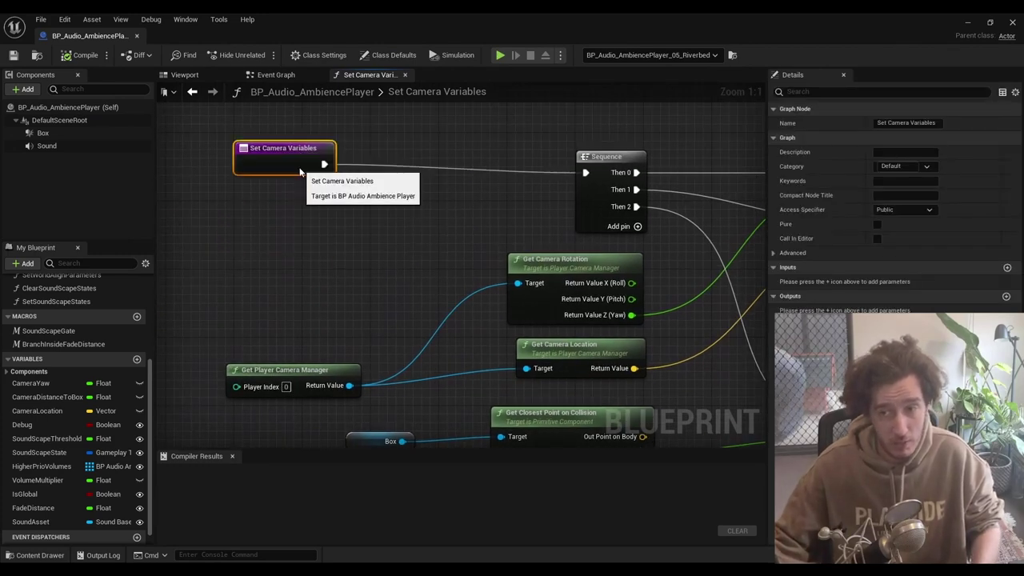
Step: Examine how the player camera's rotation and location feed the Camera Yaw and Camera Location variables
{"action": "right_click_drag", "start_coordinate": [387, 195], "coordinate": [257, 220]}
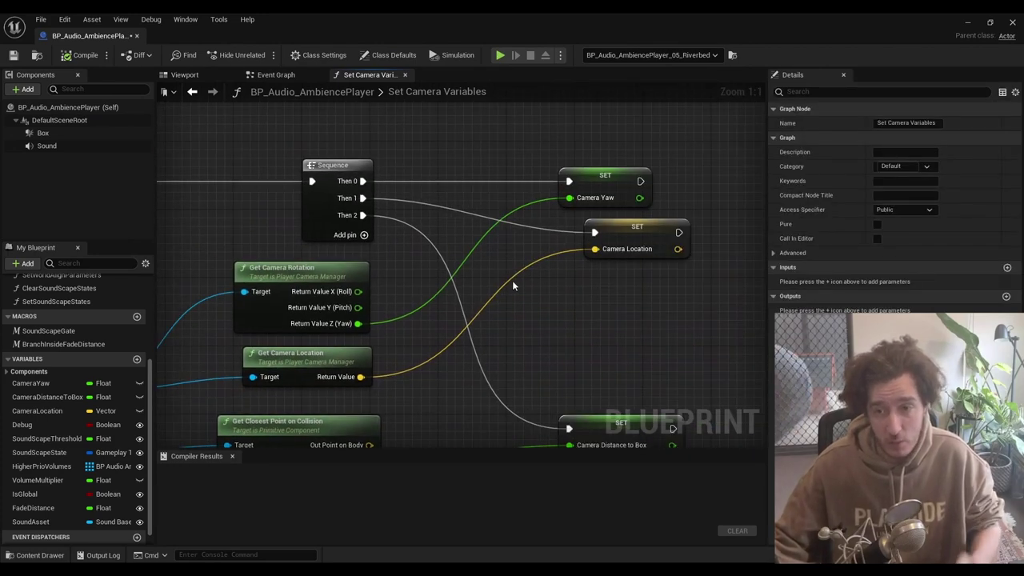
{"action": "right_click_drag", "start_coordinate": [509, 286], "coordinate": [654, 224]}
{"action": "right_click_drag", "start_coordinate": [173, 318], "coordinate": [262, 314]}
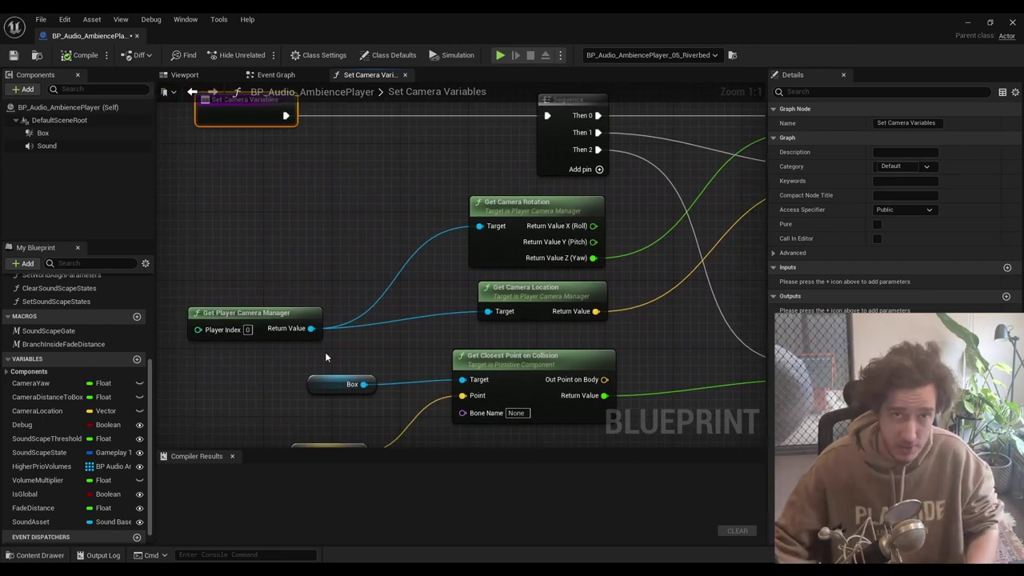
{"action": "right_click_drag", "start_coordinate": [658, 290], "coordinate": [512, 293]}
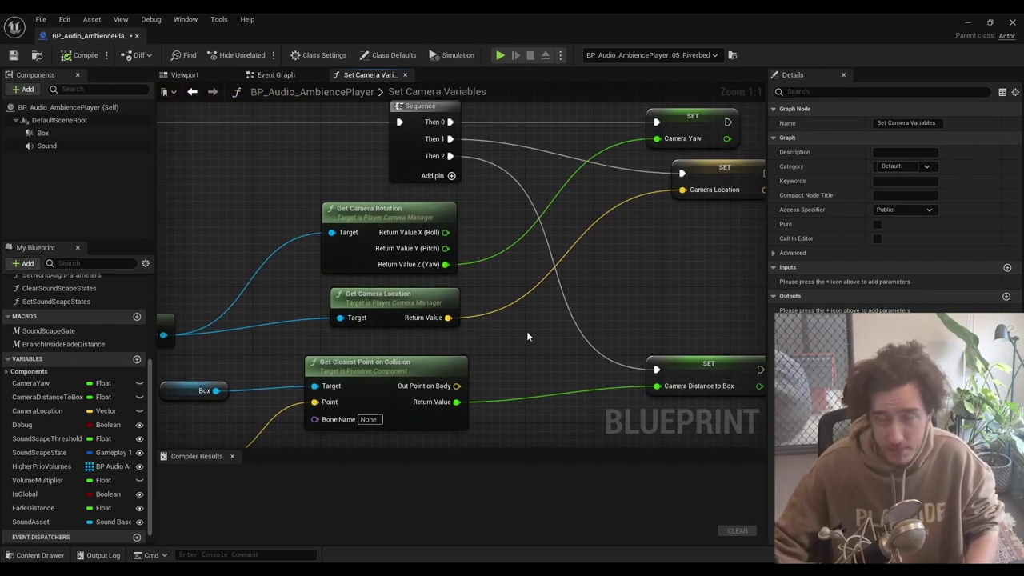
{"action": "right_click_drag", "start_coordinate": [625, 277], "coordinate": [485, 293]}
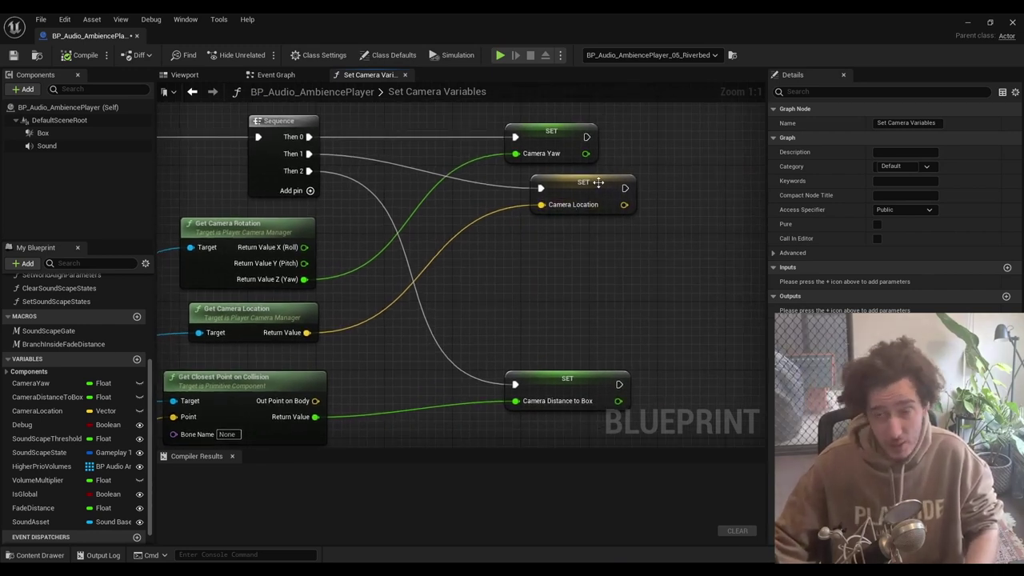
{"action": "right_click_drag", "start_coordinate": [522, 271], "coordinate": [686, 246]}
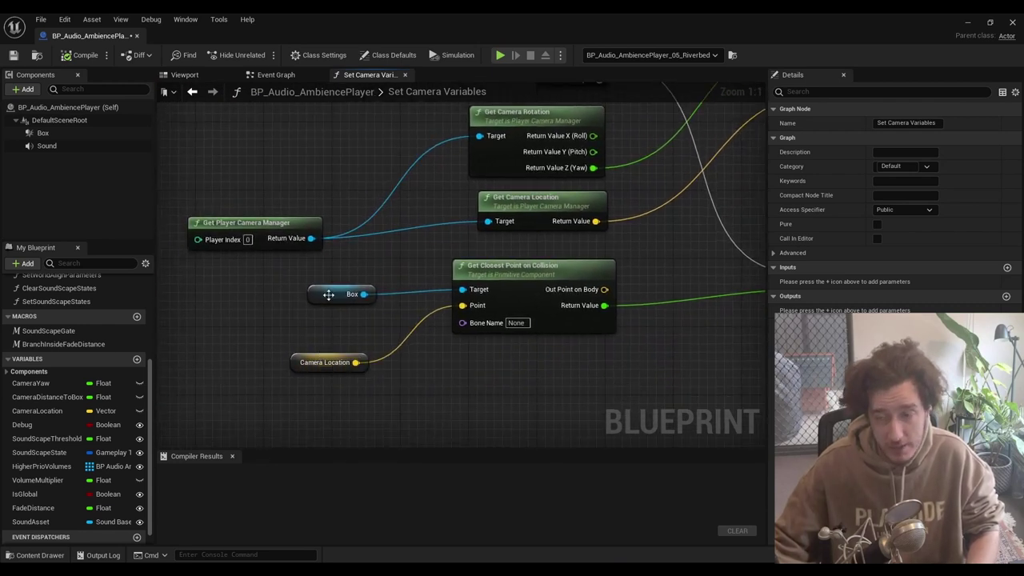
Step: Inspect the Box component in the blueprint's 3D view and check its physics and collision settings
{"action": "left_click", "coordinate": [43, 133]}
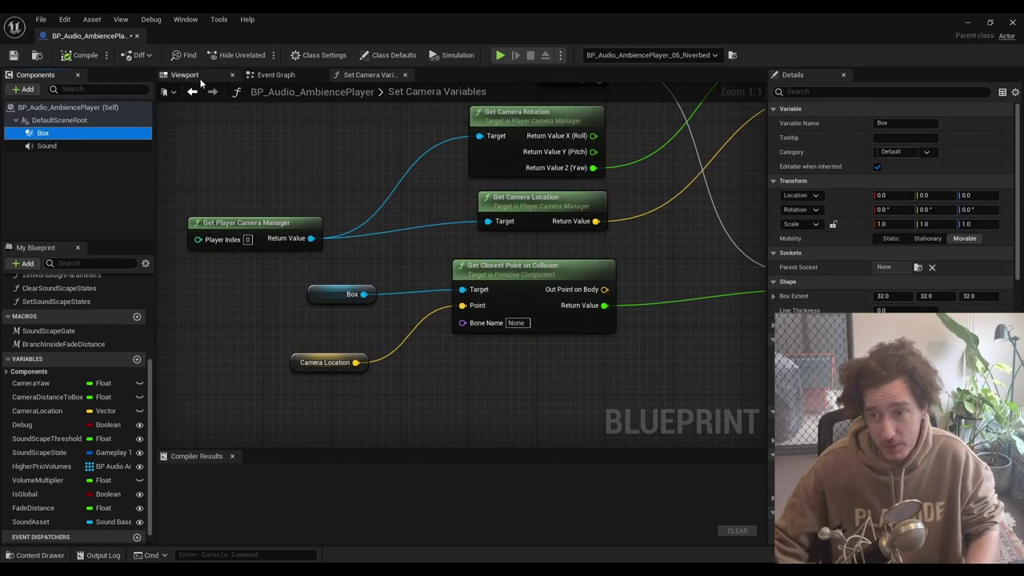
{"action": "left_click", "coordinate": [184, 74]}
{"action": "mouse_move", "coordinate": [450, 272]}
{"action": "right_mouse_down"}
{"action": "mouse_move", "coordinate": [560, 272]}
{"action": "mouse_move", "coordinate": [488, 312]}
{"action": "mouse_move", "coordinate": [520, 344]}
{"action": "mouse_move", "coordinate": [464, 273]}
{"action": "right_mouse_up"}
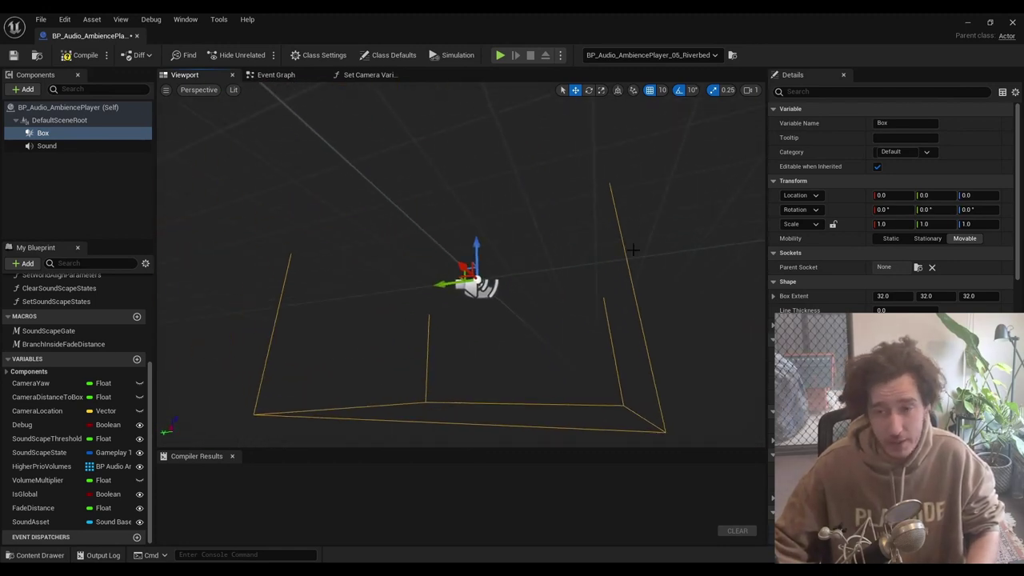
{"action": "scroll", "coordinate": [888, 240], "scroll_direction": "down", "scroll_amount": 10}
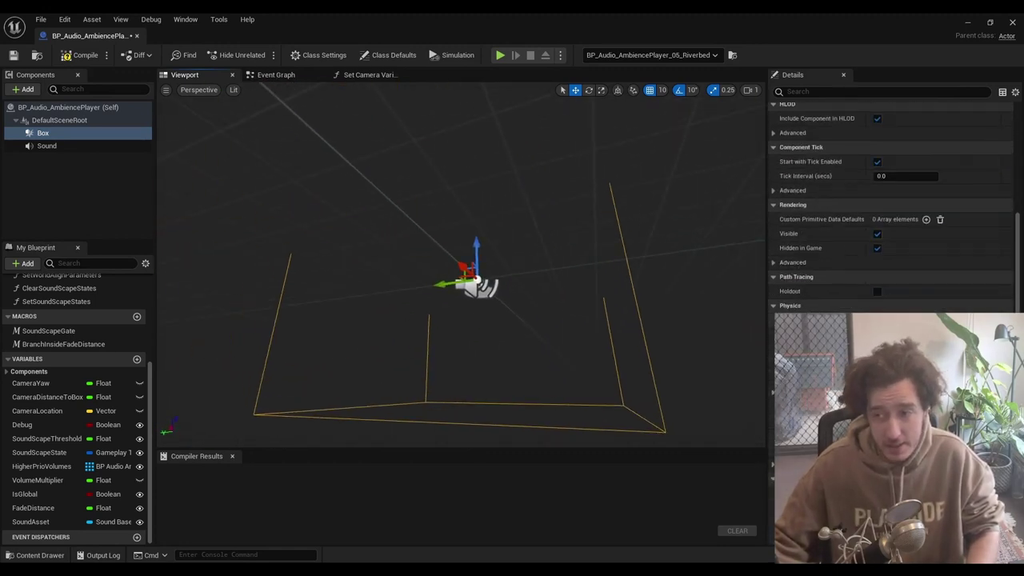
{"action": "scroll", "coordinate": [888, 208], "scroll_direction": "up", "scroll_amount": 10}
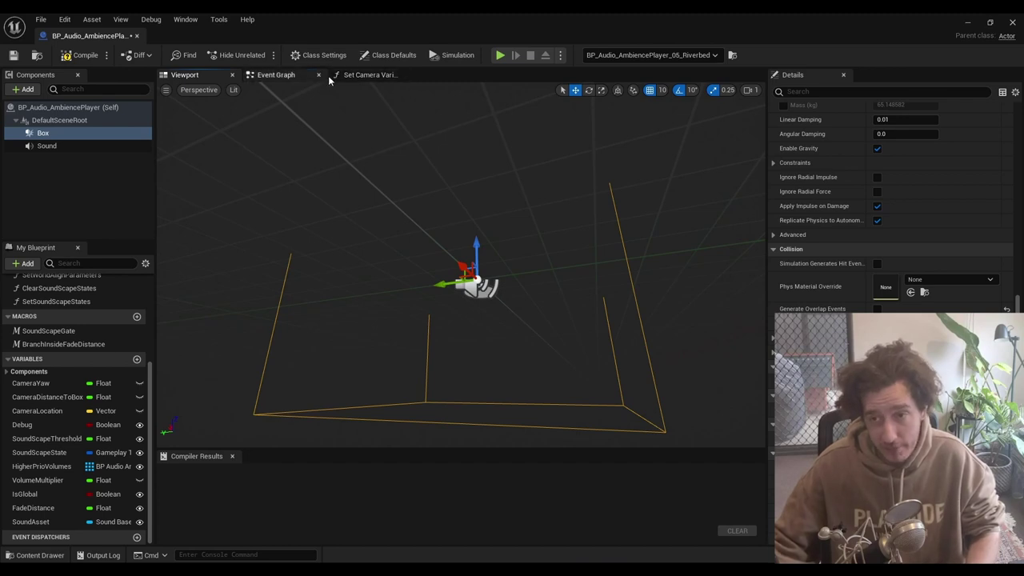
Step: Return to Set Camera Variables and examine how Get Closest Point on Collision sets Camera Distance to Box
{"action": "left_click", "coordinate": [276, 74]}
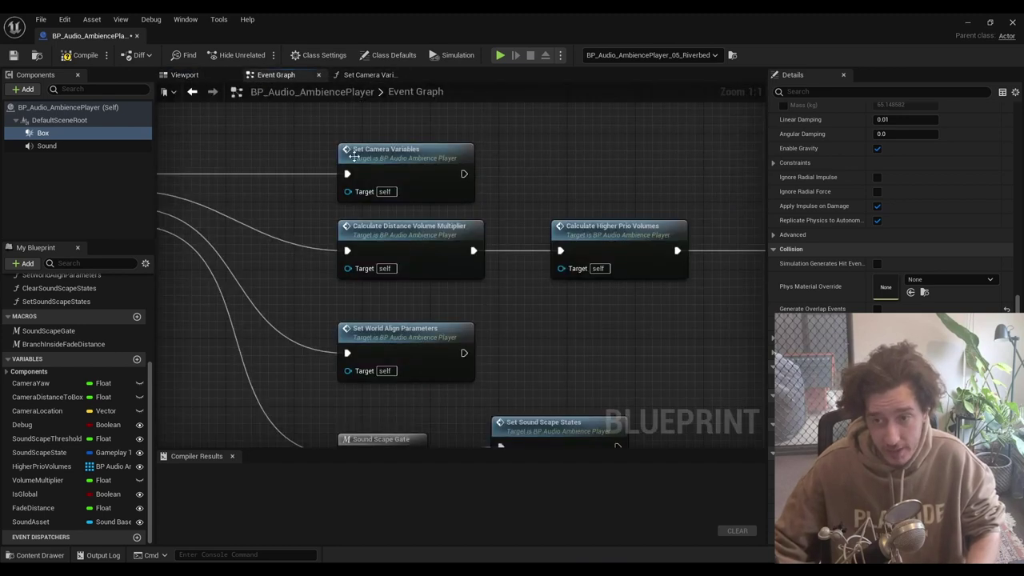
{"action": "left_click", "coordinate": [368, 74]}
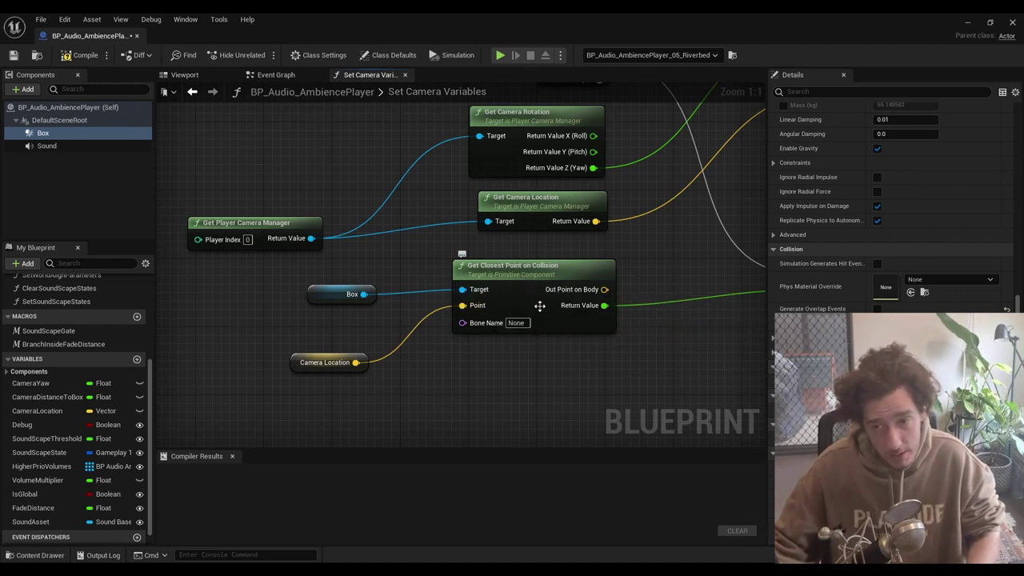
{"action": "right_click_drag", "start_coordinate": [651, 372], "coordinate": [455, 366]}
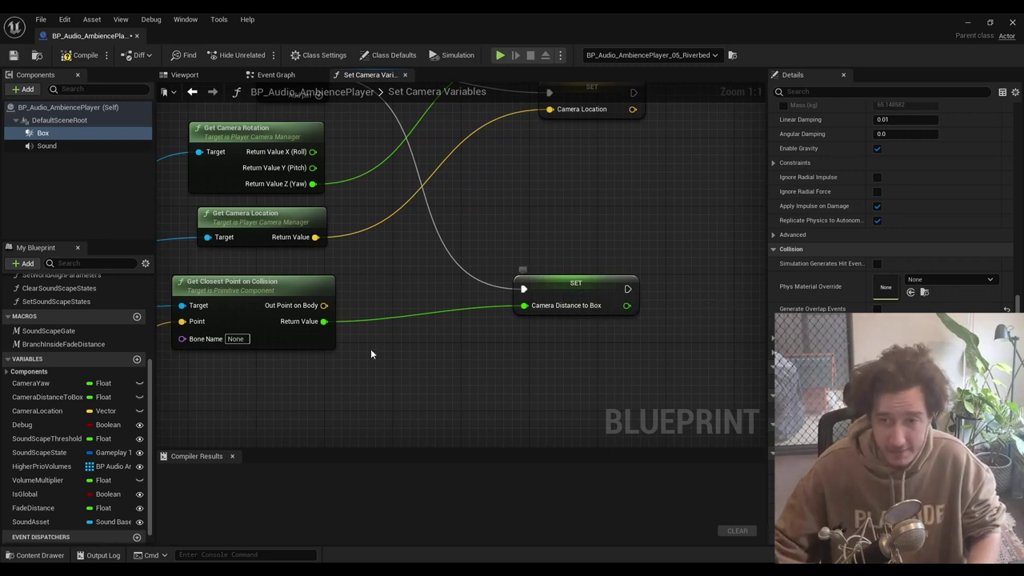
{"action": "right_click_drag", "start_coordinate": [370, 351], "coordinate": [605, 395]}
{"action": "scroll", "coordinate": [408, 267], "scroll_direction": "down", "scroll_amount": 1}
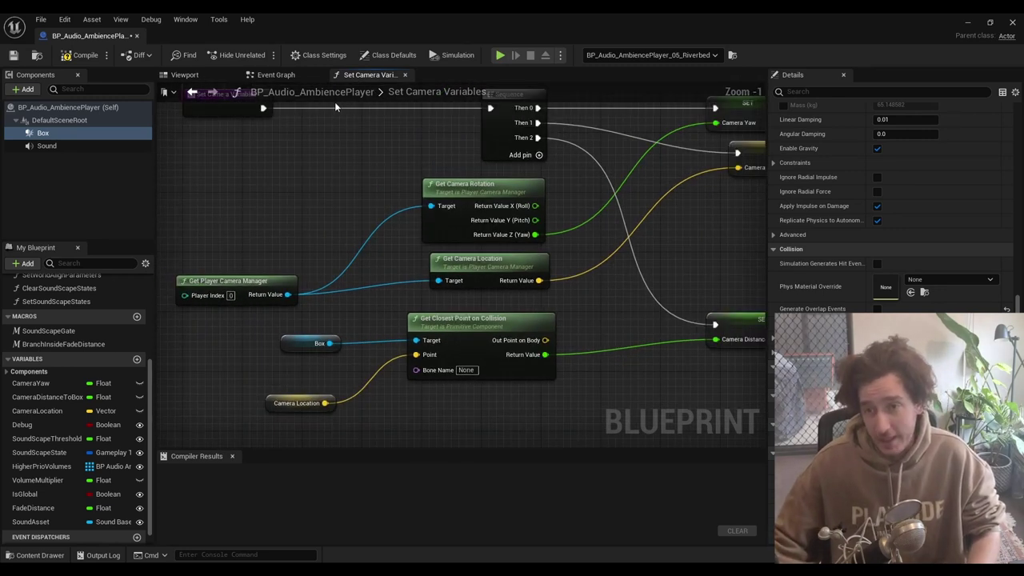
Step: Open the Calculate Distance Volume Multiplier function from the Event Graph and examine its Is Global branch and Map Range Clamped node
{"action": "left_click", "coordinate": [282, 74]}
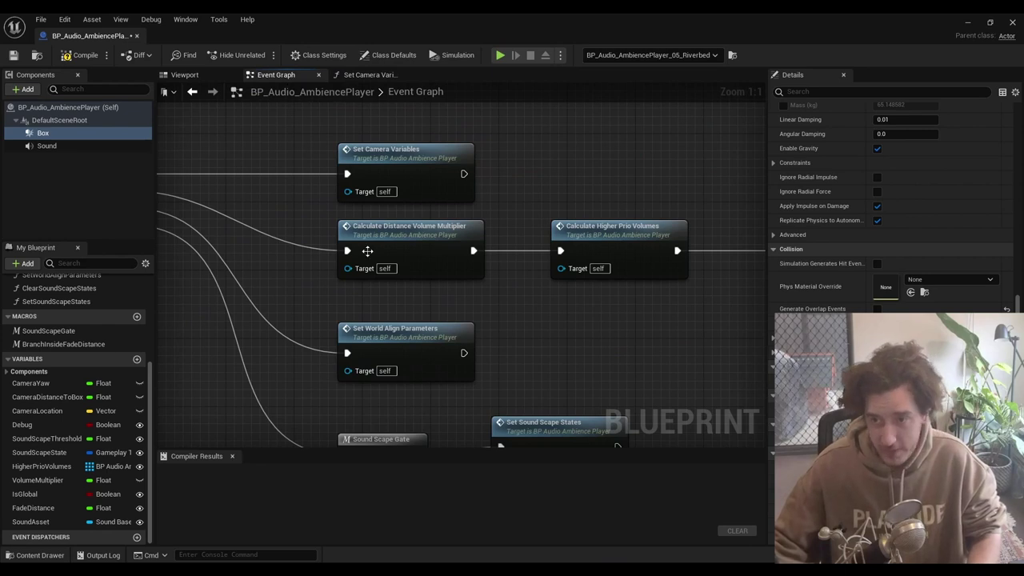
{"action": "double_click", "coordinate": [418, 240]}
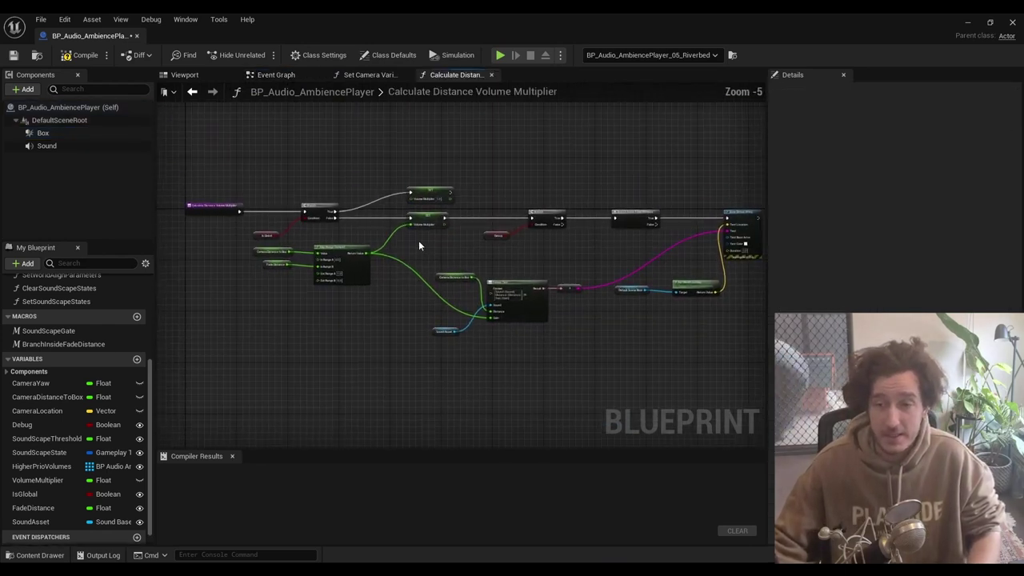
{"action": "scroll", "coordinate": [361, 270], "scroll_direction": "down", "scroll_amount": 2}
{"action": "scroll", "coordinate": [361, 270], "scroll_direction": "up", "scroll_amount": 5}
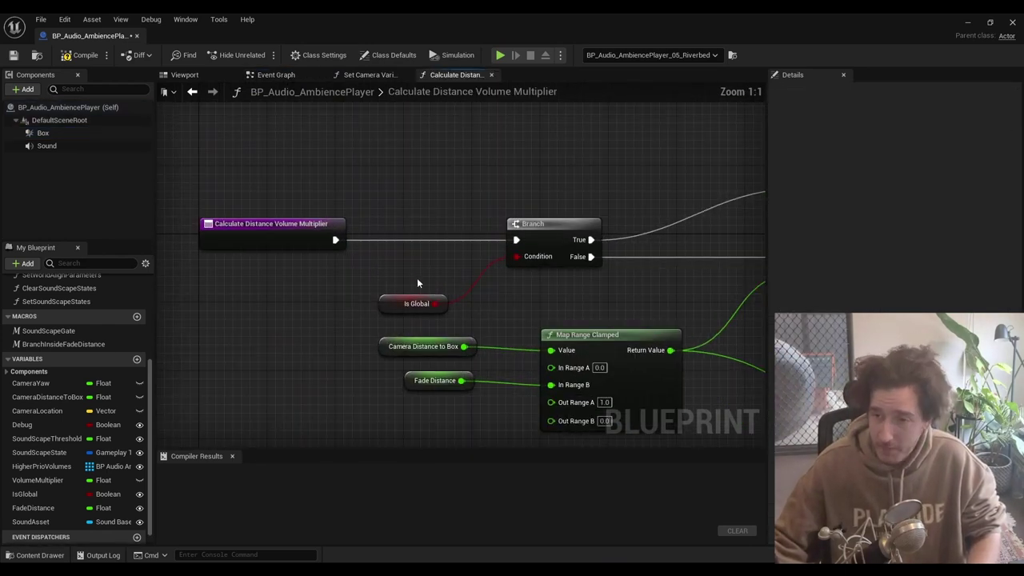
Step: Examine the Volume Multiplier setters and the Format Text and Draw Debug String nodes in Calculate Distance Volume Multiplier
{"action": "right_click_drag", "start_coordinate": [418, 272], "coordinate": [318, 272]}
{"action": "right_click_drag", "start_coordinate": [432, 292], "coordinate": [309, 264]}
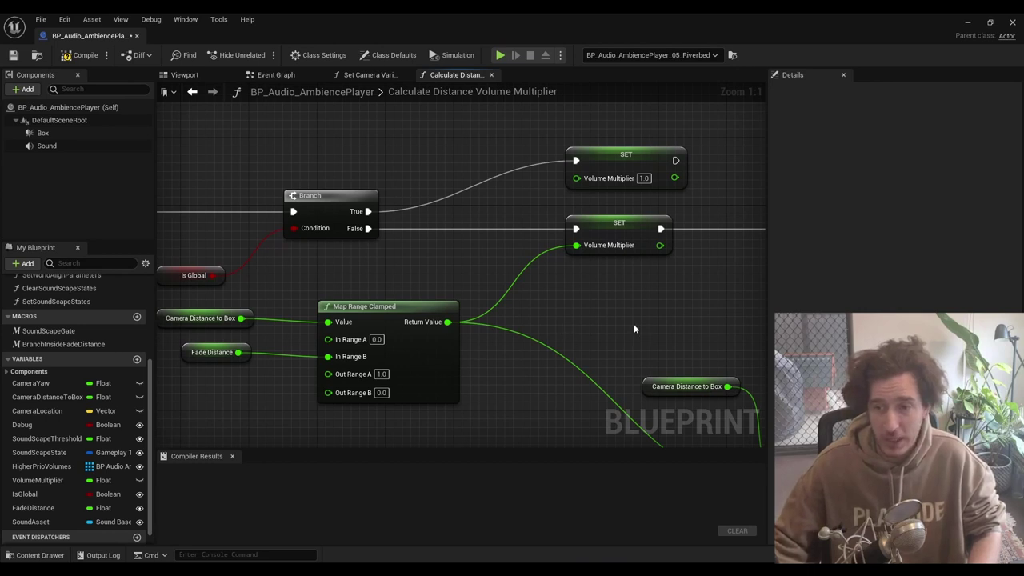
{"action": "right_click_drag", "start_coordinate": [720, 436], "coordinate": [483, 322]}
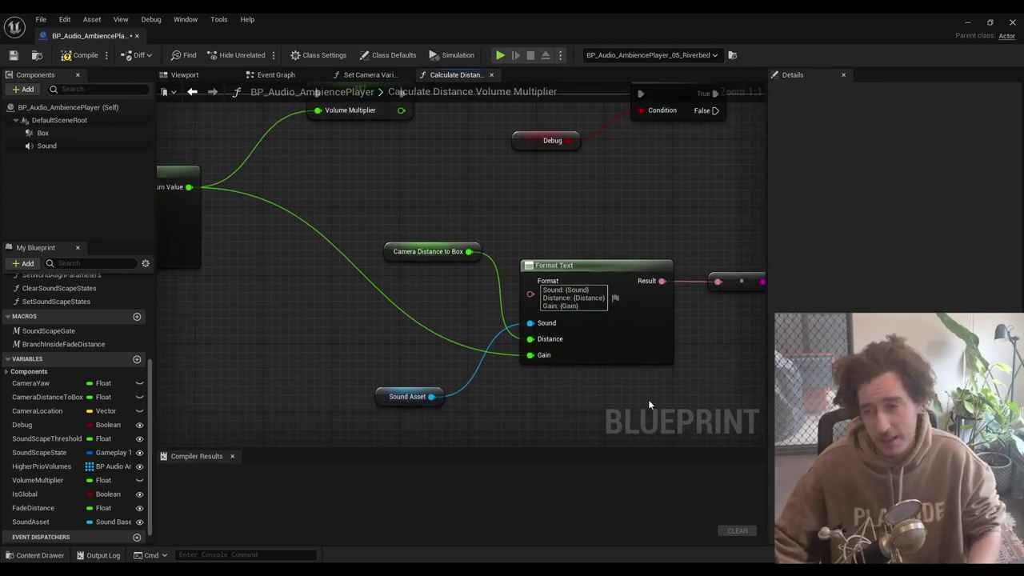
{"action": "right_click_drag", "start_coordinate": [643, 405], "coordinate": [560, 430]}
{"action": "mouse_move", "coordinate": [542, 257]}
{"action": "right_mouse_down"}
{"action": "mouse_move", "coordinate": [526, 313]}
{"action": "mouse_move", "coordinate": [483, 342]}
{"action": "mouse_move", "coordinate": [357, 304]}
{"action": "mouse_move", "coordinate": [270, 299]}
{"action": "right_mouse_up"}
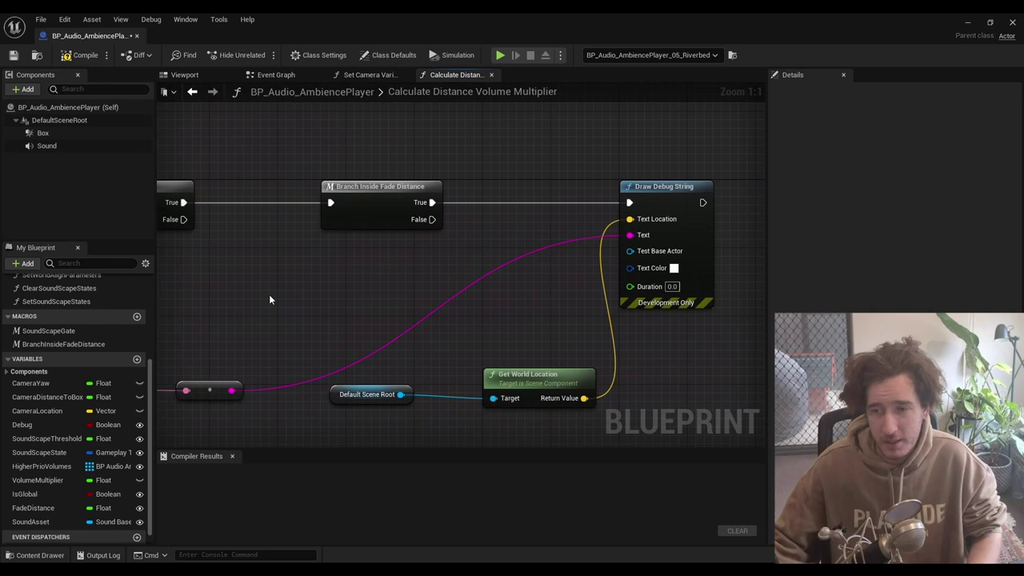
Step: Inspect the Branch Inside Fade Distance macro, and return to Calculate Distance Volume Multiplier to review its Debug branch
{"action": "double_click", "coordinate": [375, 207]}
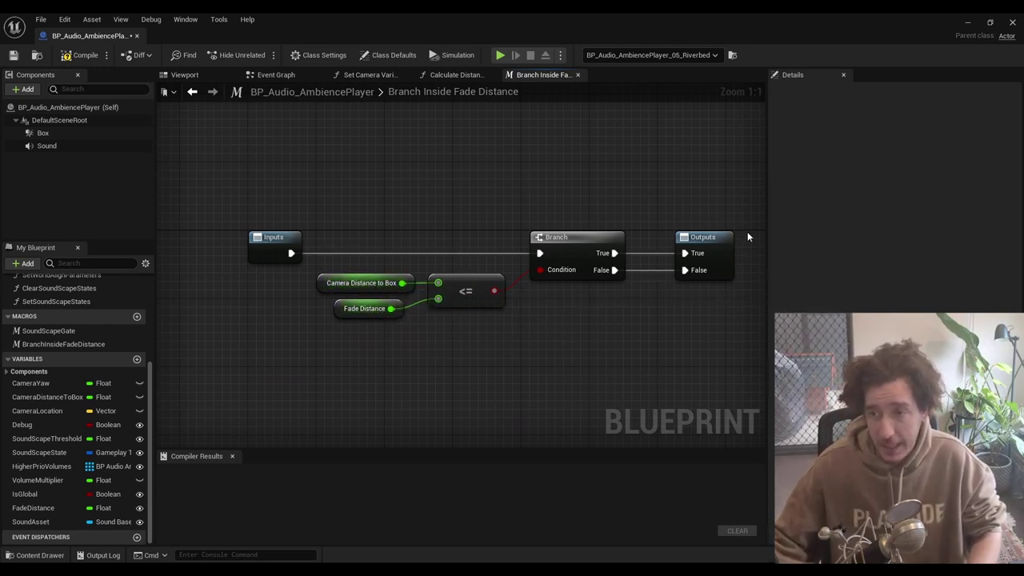
{"action": "left_click", "coordinate": [192, 92]}
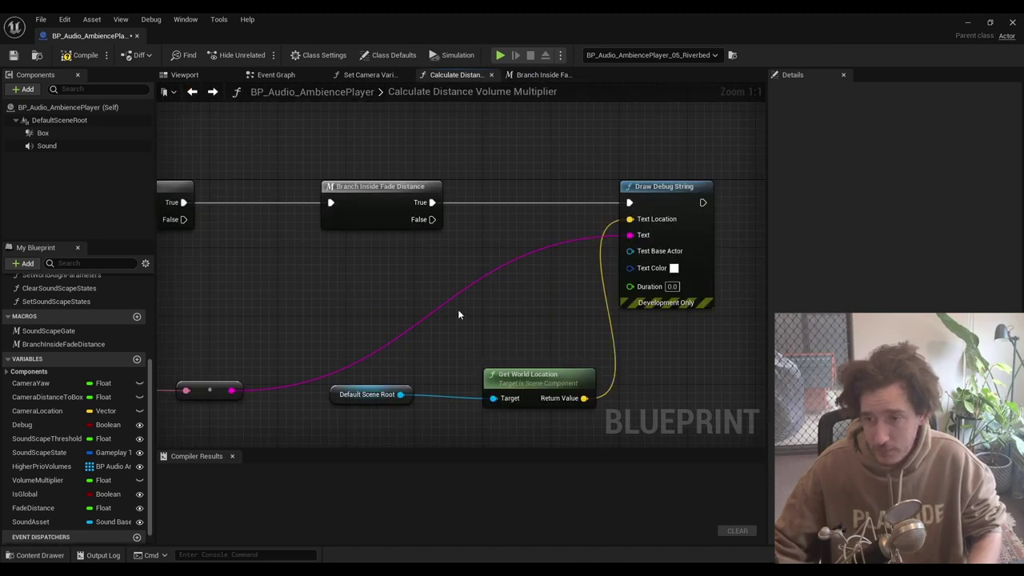
{"action": "right_click_drag", "start_coordinate": [346, 264], "coordinate": [554, 317]}
{"action": "right_click_drag", "start_coordinate": [622, 296], "coordinate": [495, 323]}
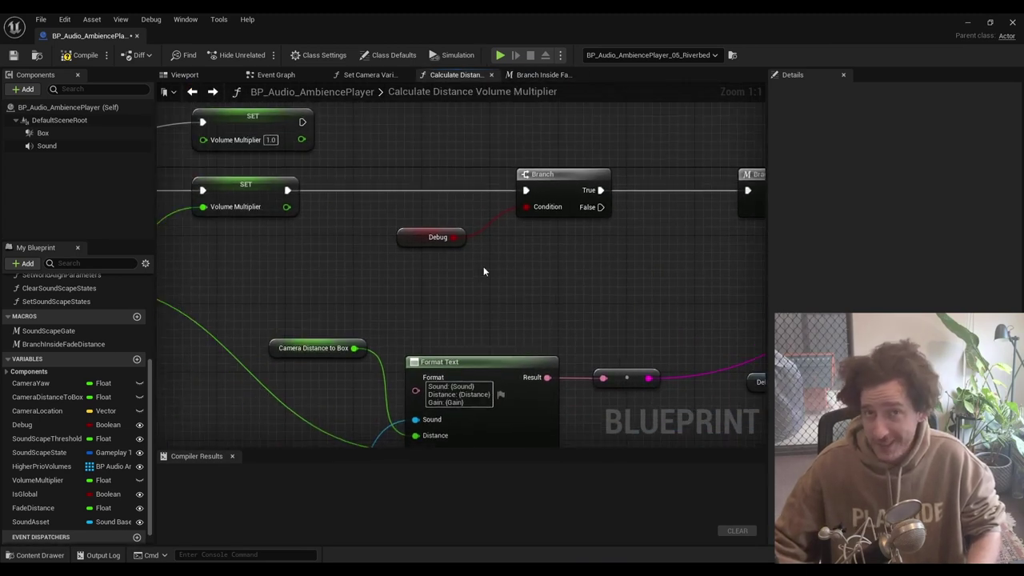
{"action": "right_click_drag", "start_coordinate": [454, 293], "coordinate": [611, 260]}
{"action": "scroll", "coordinate": [433, 245], "scroll_direction": "down", "scroll_amount": 1}
{"action": "right_click_drag", "start_coordinate": [427, 245], "coordinate": [650, 301]}
Step: Open the Calculate Higher Prio Volumes function from the Event Graph and examine its array input and For Each Loop
{"action": "left_click", "coordinate": [192, 92]}
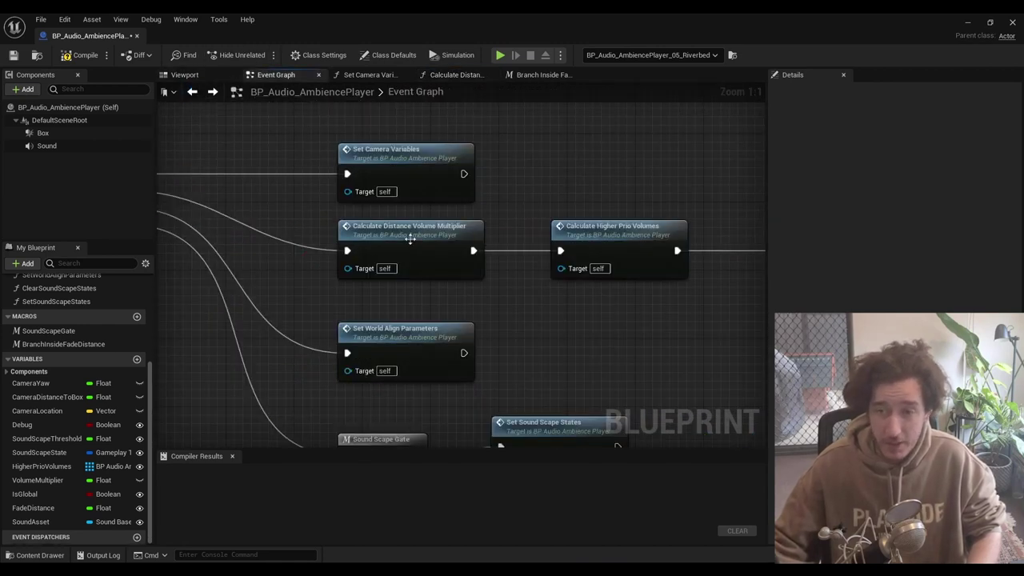
{"action": "right_click_drag", "start_coordinate": [632, 252], "coordinate": [521, 240]}
{"action": "double_click", "coordinate": [521, 240]}
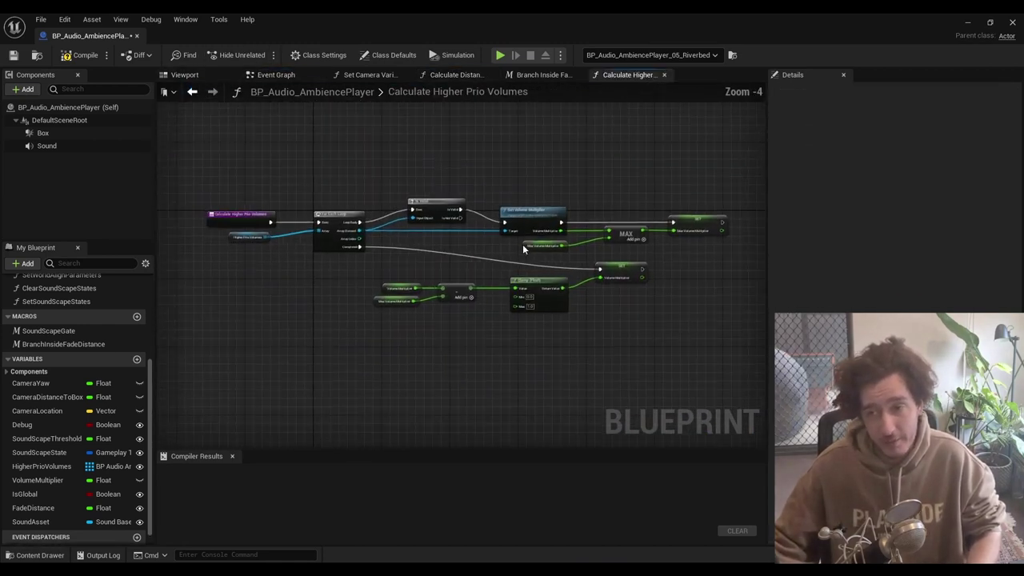
{"action": "scroll", "coordinate": [417, 282], "scroll_direction": "down", "scroll_amount": 3}
{"action": "scroll", "coordinate": [391, 295], "scroll_direction": "up", "scroll_amount": 4}
{"action": "right_click_drag", "start_coordinate": [507, 307], "coordinate": [382, 327]}
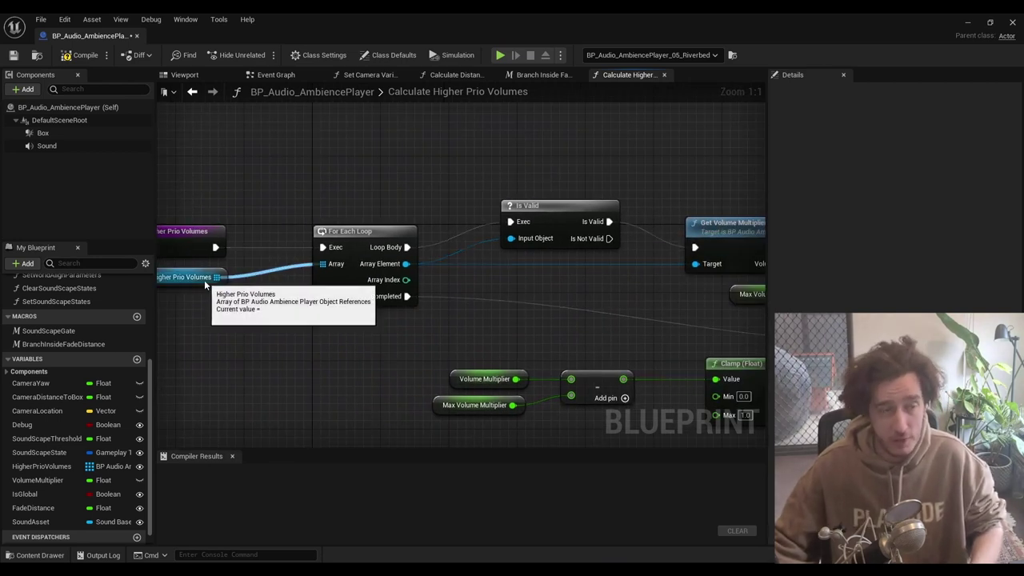
Step: Check the HigherPrioVolumes variable's details and trace the loop through the MAX, subtract and Clamp nodes
{"action": "left_click", "coordinate": [35, 466]}
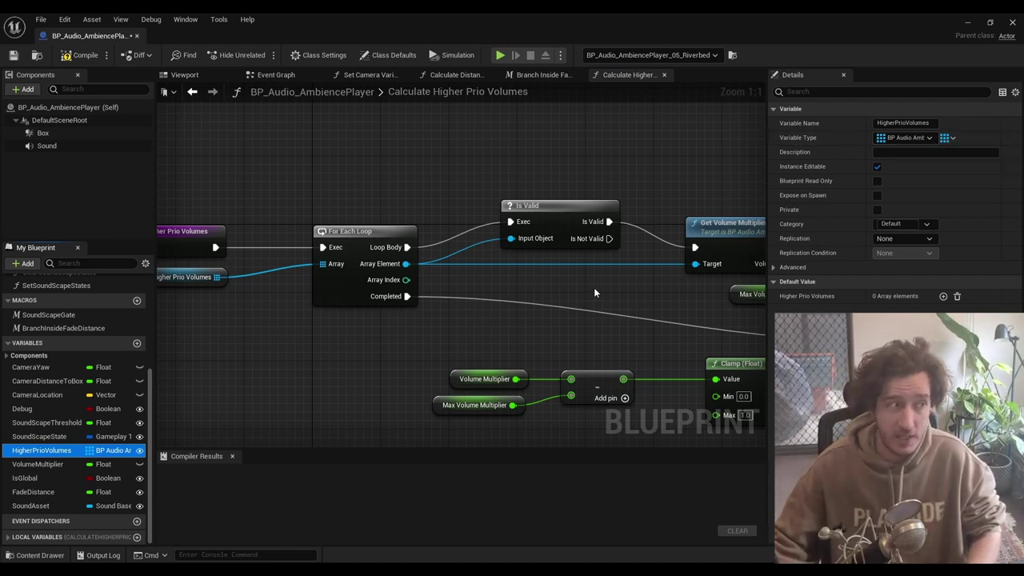
{"action": "right_click_drag", "start_coordinate": [615, 295], "coordinate": [434, 249]}
{"action": "right_click_drag", "start_coordinate": [532, 275], "coordinate": [417, 271]}
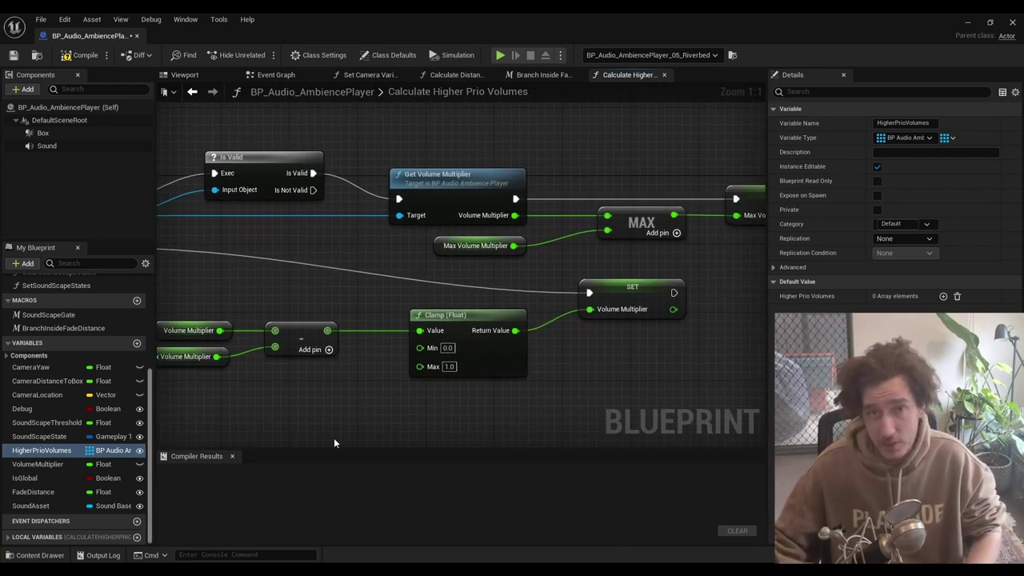
{"action": "right_click_drag", "start_coordinate": [545, 291], "coordinate": [727, 302]}
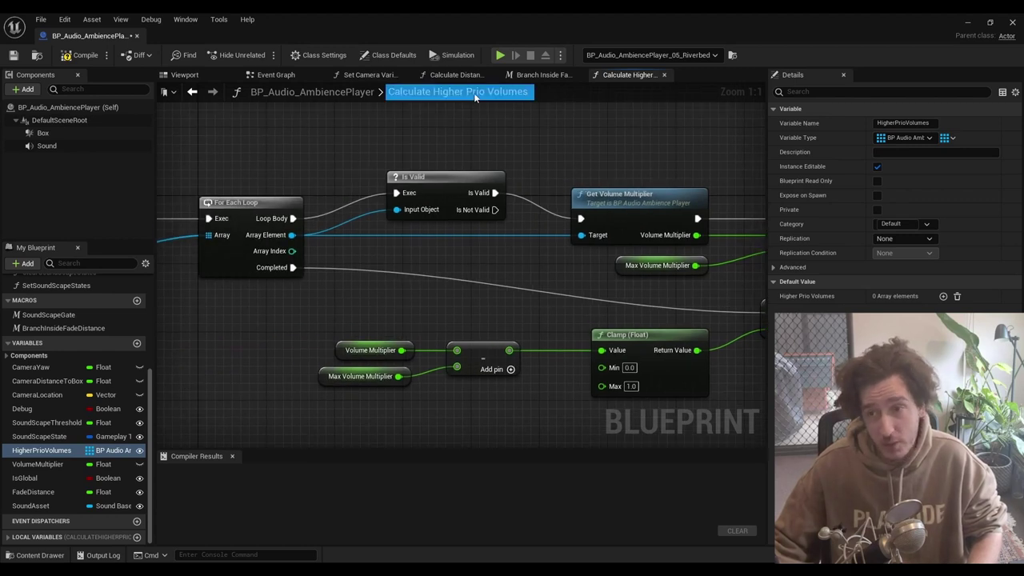
Step: Open the Set Ambience Volume function from the Event Graph and examine how Volume Multiplier feeds the Sound component's Set Volume Multiplier node
{"action": "left_click", "coordinate": [192, 92]}
{"action": "right_click_drag", "start_coordinate": [466, 321], "coordinate": [291, 322]}
{"action": "double_click", "coordinate": [532, 228]}
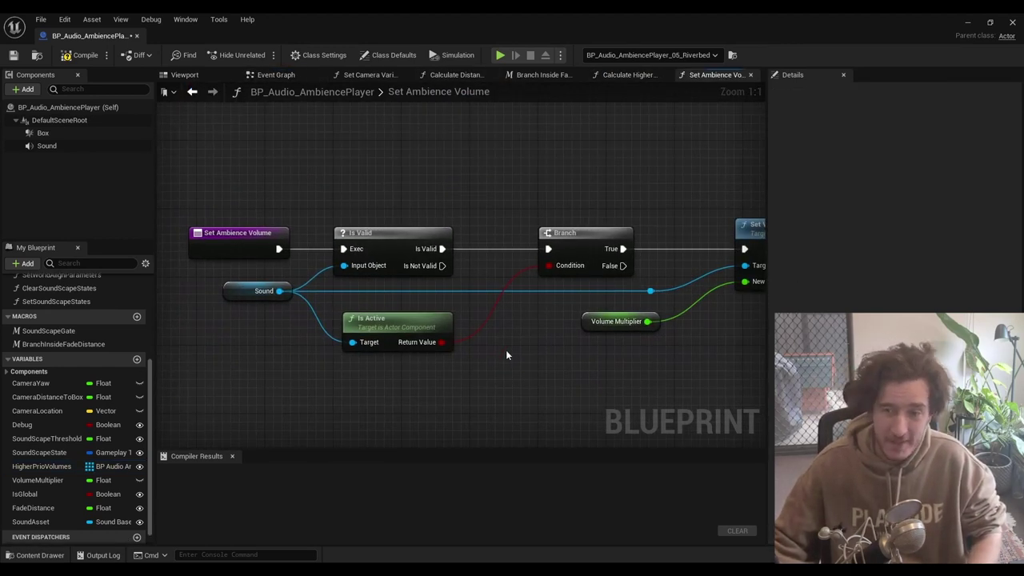
{"action": "right_click_drag", "start_coordinate": [508, 349], "coordinate": [476, 368]}
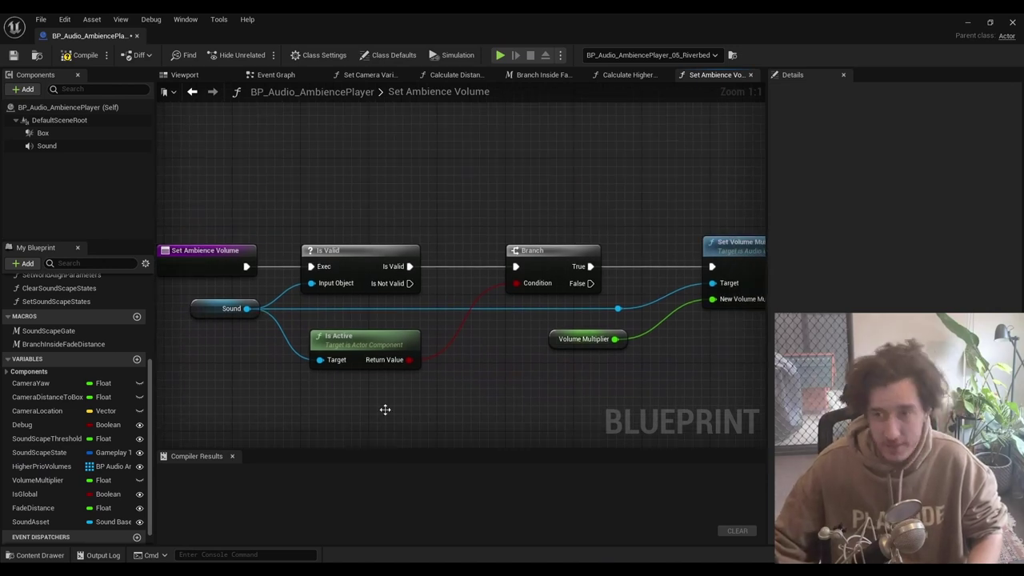
{"action": "right_click_drag", "start_coordinate": [566, 394], "coordinate": [389, 384]}
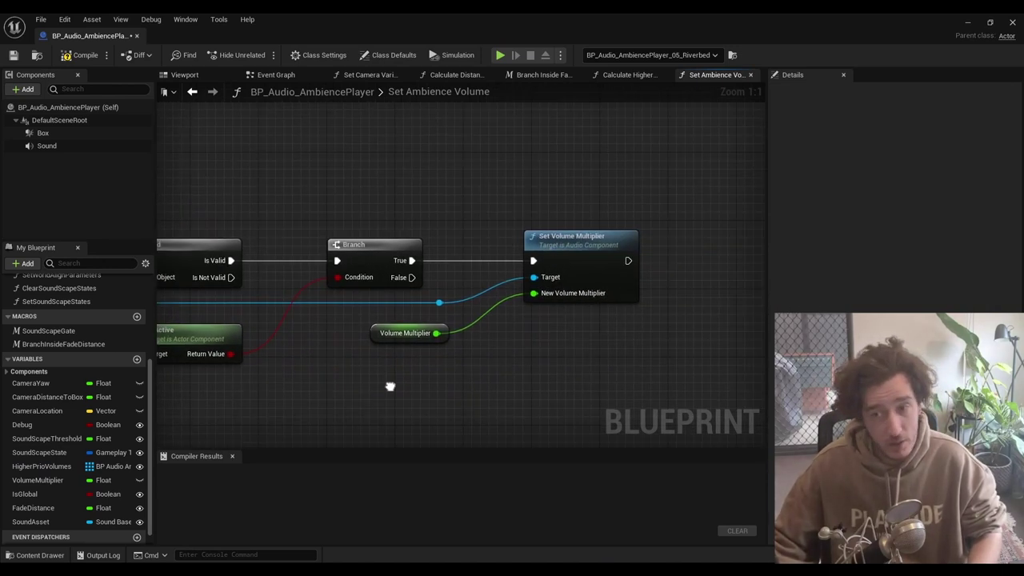
{"action": "left_click", "coordinate": [597, 251]}
{"action": "right_click_drag", "start_coordinate": [535, 338], "coordinate": [675, 343]}
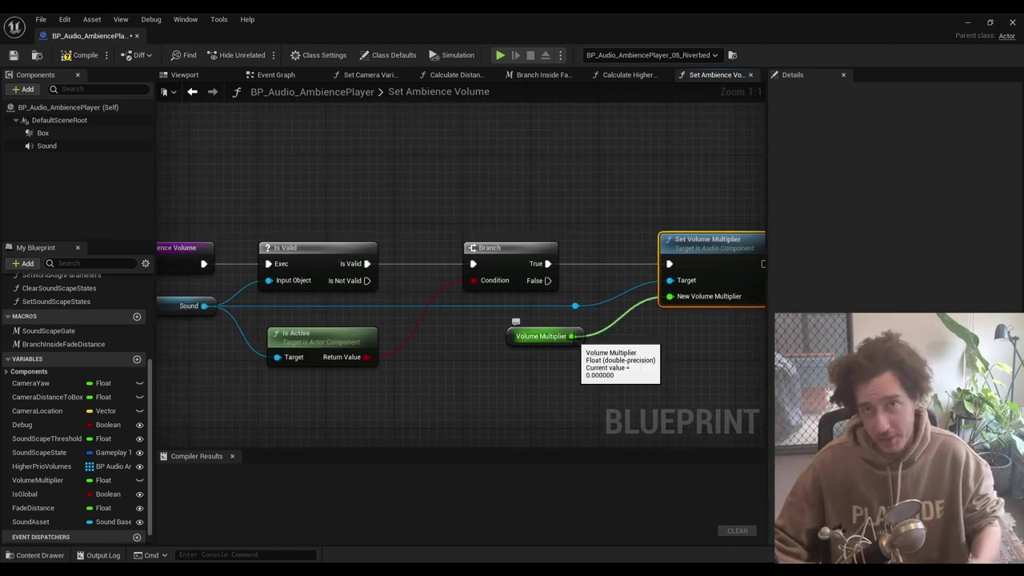
Step: Find the references to the VolumeMultiplier variable and open its first setter in Calculate Distance Volume Multiplier
{"action": "left_click", "coordinate": [192, 92]}
{"action": "right_click_drag", "start_coordinate": [380, 301], "coordinate": [495, 336]}
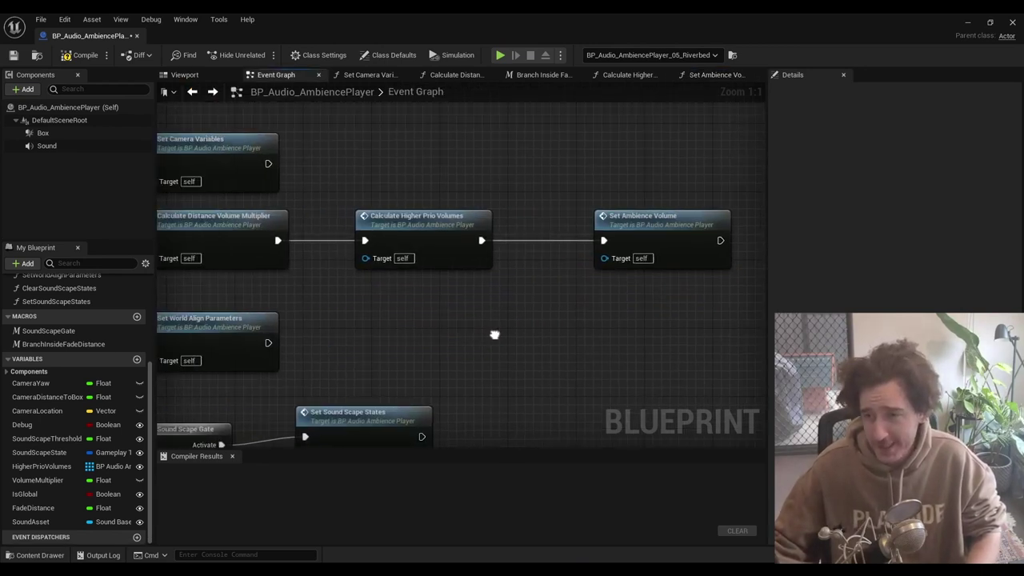
{"action": "right_click", "coordinate": [48, 480]}
{"action": "left_click", "coordinate": [86, 415]}
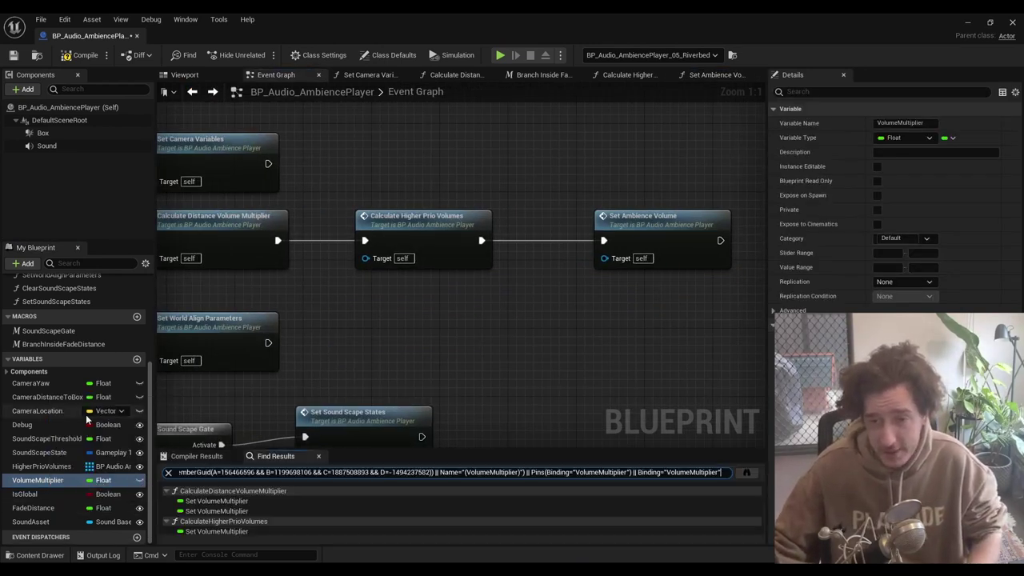
{"action": "left_click", "coordinate": [202, 503]}
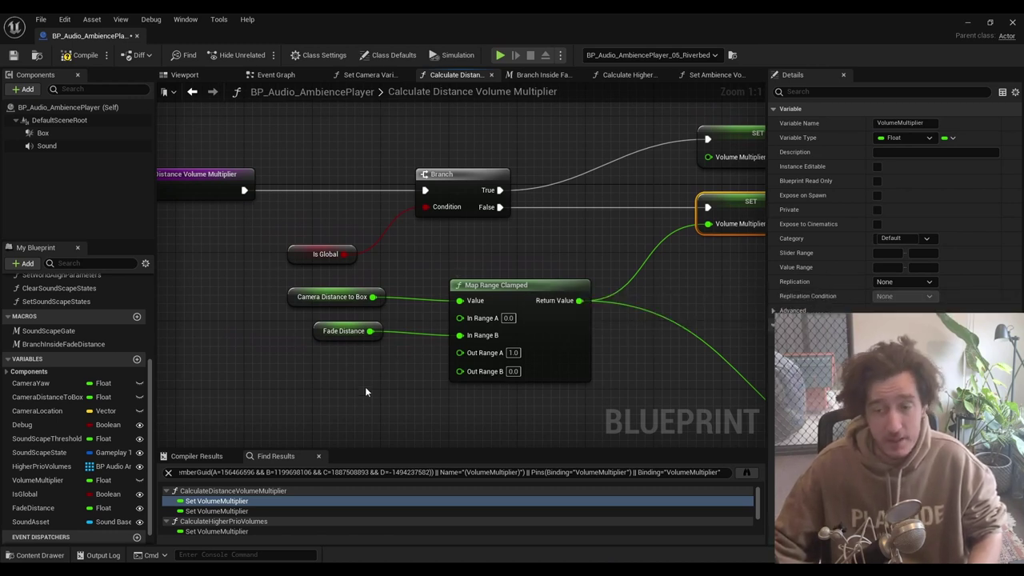
Step: Open the Set World Align Parameters function from the Event Graph and examine its Is Active check, Calculate World Angle Gains and Set Parameters nodes
{"action": "left_click", "coordinate": [195, 91]}
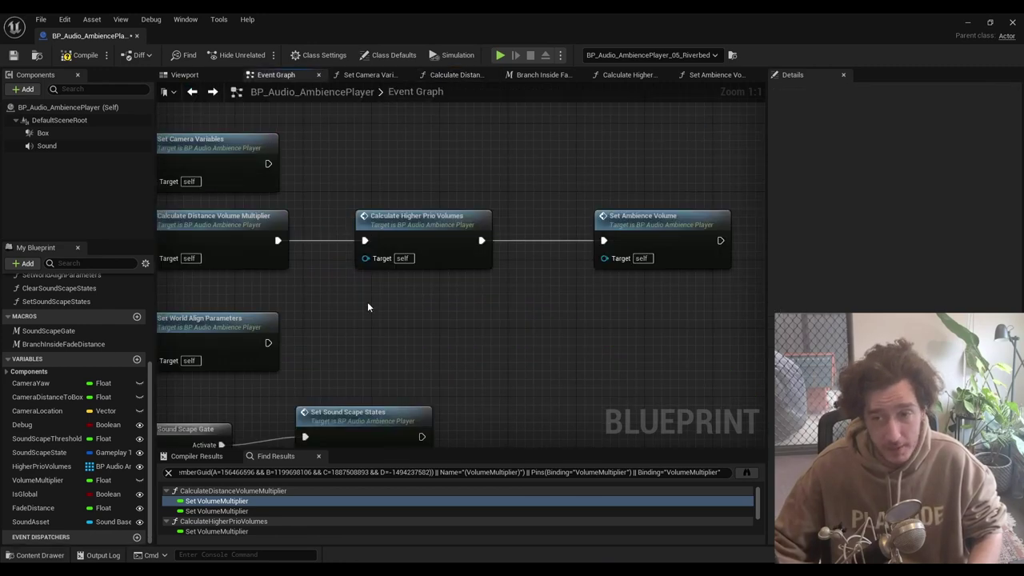
{"action": "scroll", "coordinate": [617, 284], "scroll_direction": "up", "scroll_amount": 1}
{"action": "double_click", "coordinate": [470, 289]}
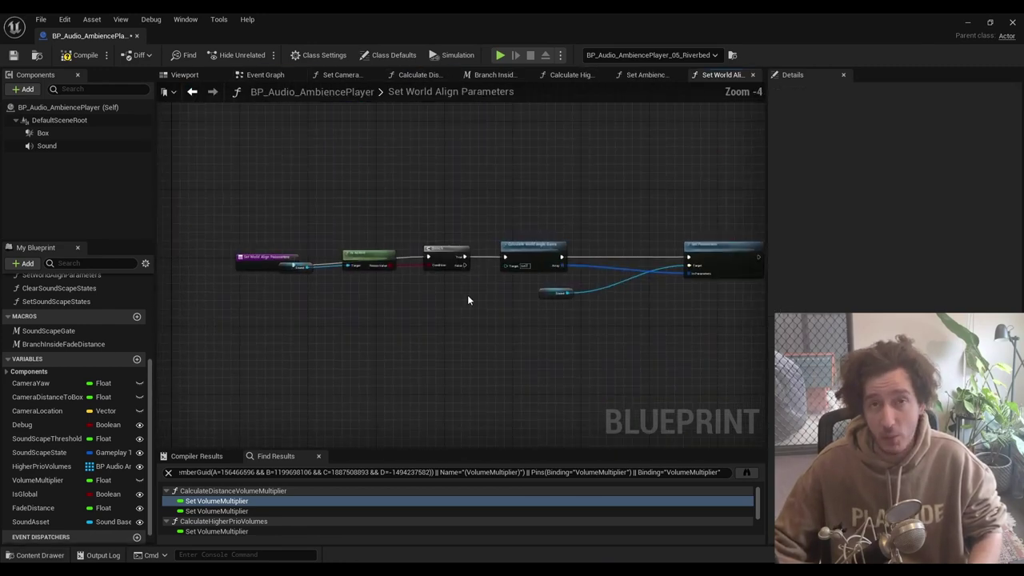
{"action": "scroll", "coordinate": [462, 306], "scroll_direction": "up", "scroll_amount": 4}
{"action": "right_click_drag", "start_coordinate": [482, 330], "coordinate": [444, 336]}
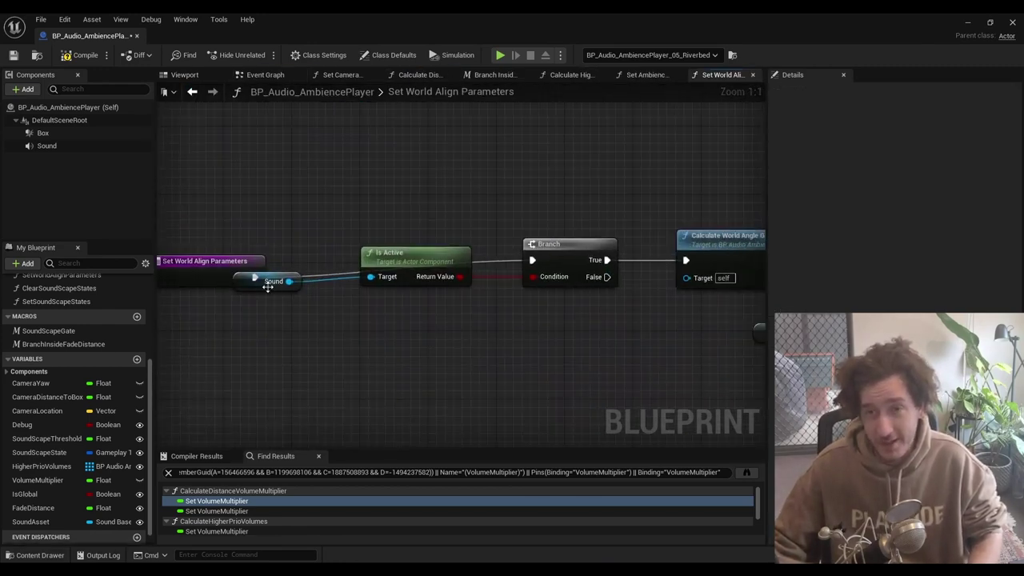
{"action": "left_click", "coordinate": [218, 264]}
{"action": "left_click", "coordinate": [363, 343]}
{"action": "right_click_drag", "start_coordinate": [501, 361], "coordinate": [352, 360]}
{"action": "right_click_drag", "start_coordinate": [505, 363], "coordinate": [255, 356]}
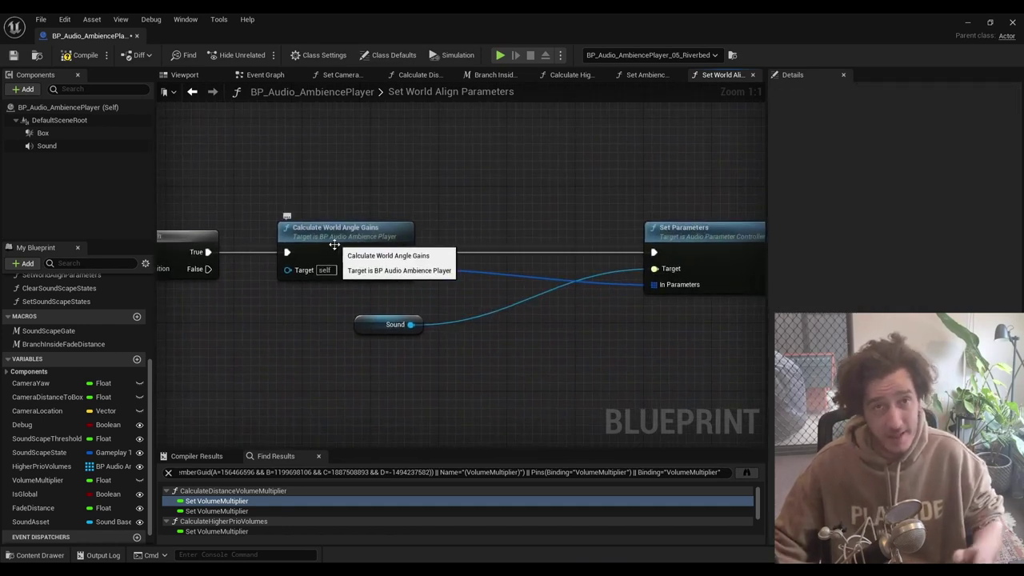
Step: Open the Calculate World Angle Gains function and examine how Camera Yaw feeds the COSd, SINd, MAX and multiply nodes
{"action": "double_click", "coordinate": [355, 252]}
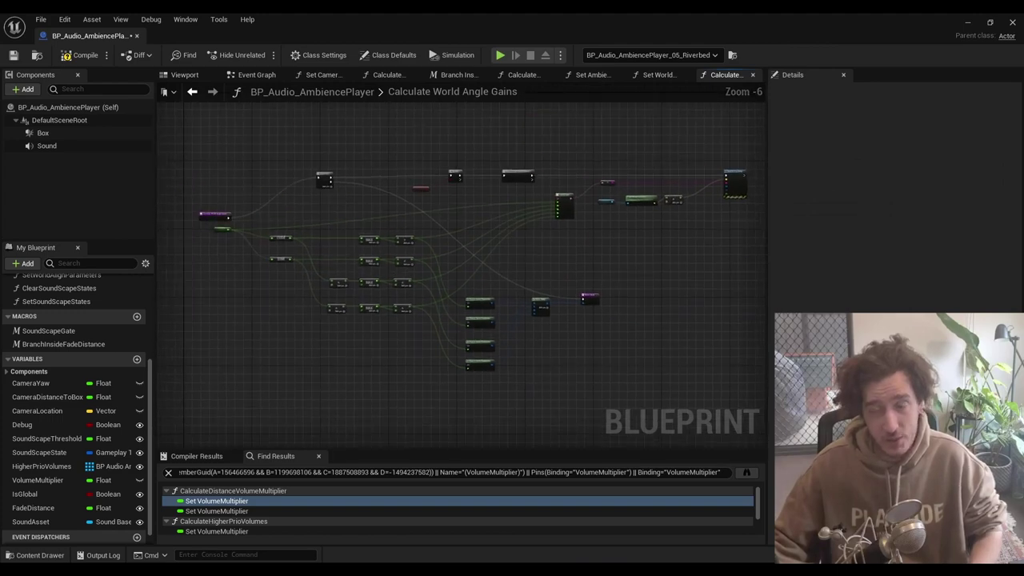
{"action": "scroll", "coordinate": [404, 361], "scroll_direction": "up", "scroll_amount": 6}
{"action": "scroll", "coordinate": [378, 336], "scroll_direction": "up", "scroll_amount": 1}
{"action": "right_click_drag", "start_coordinate": [366, 257], "coordinate": [489, 405]}
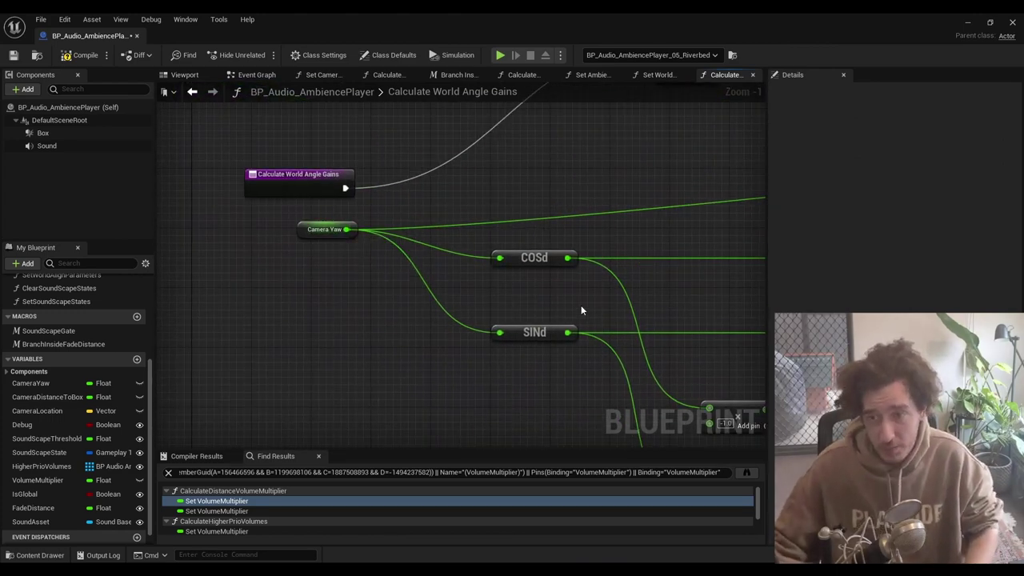
{"action": "right_click_drag", "start_coordinate": [583, 306], "coordinate": [297, 236]}
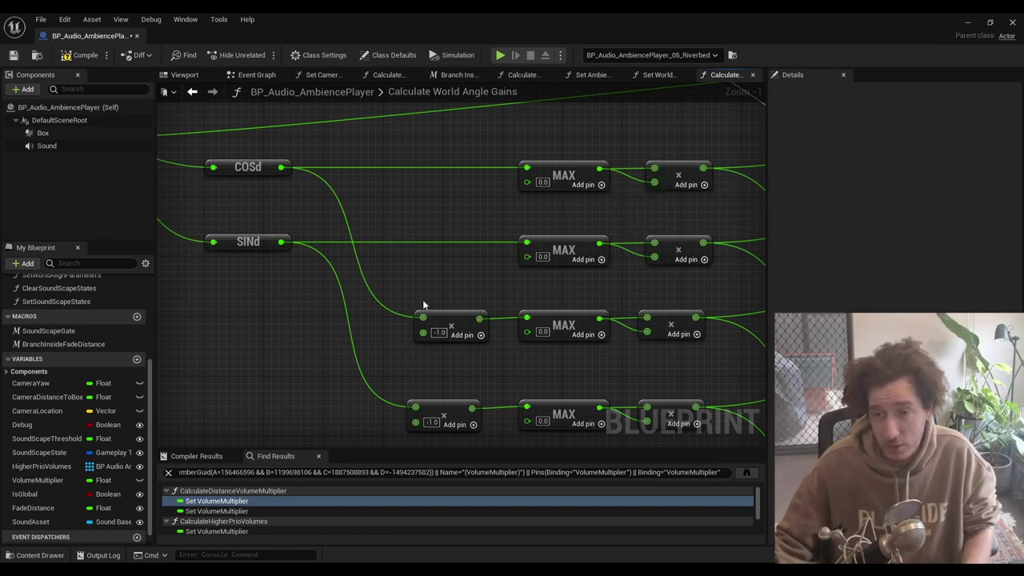
{"action": "right_click_drag", "start_coordinate": [439, 314], "coordinate": [355, 271]}
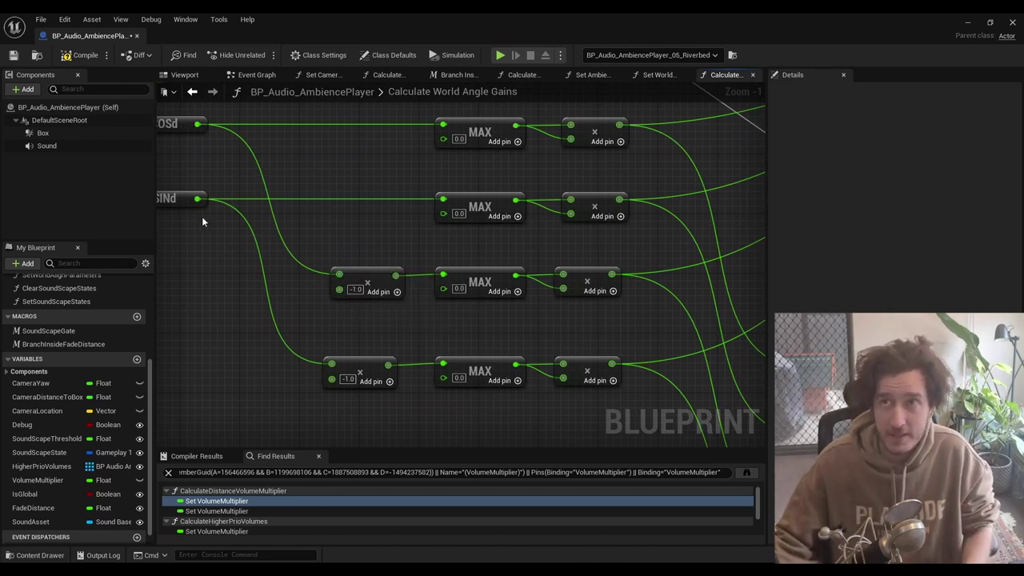
Step: Highlight the COSd node together with the multiply and MAX nodes of its positive and inverted paths
{"action": "left_click", "coordinate": [188, 124]}
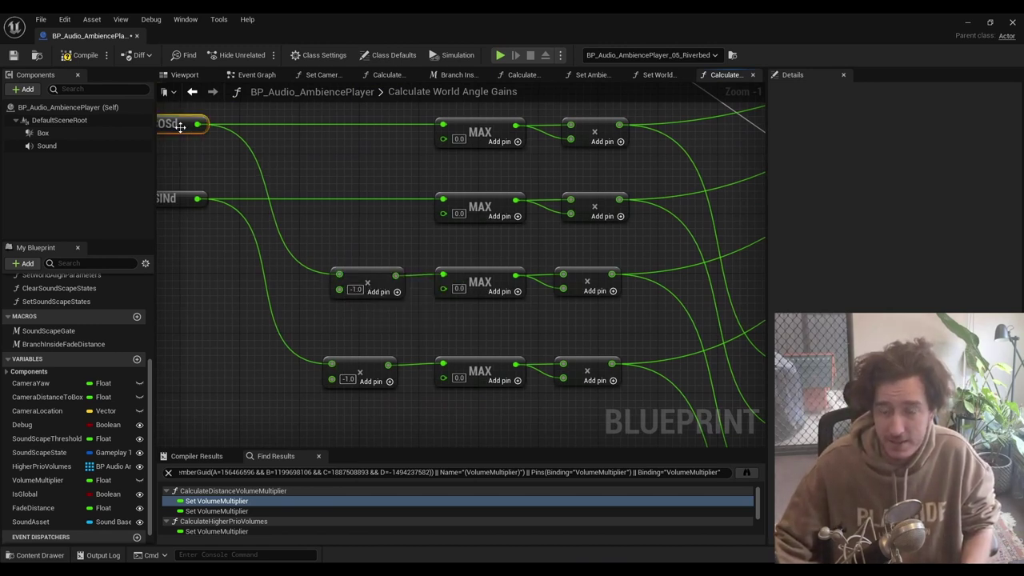
{"action": "left_click", "coordinate": [367, 280], "text": "shift"}
{"action": "left_click", "coordinate": [480, 276], "text": "shift"}
{"action": "left_click", "coordinate": [562, 279], "text": "shift"}
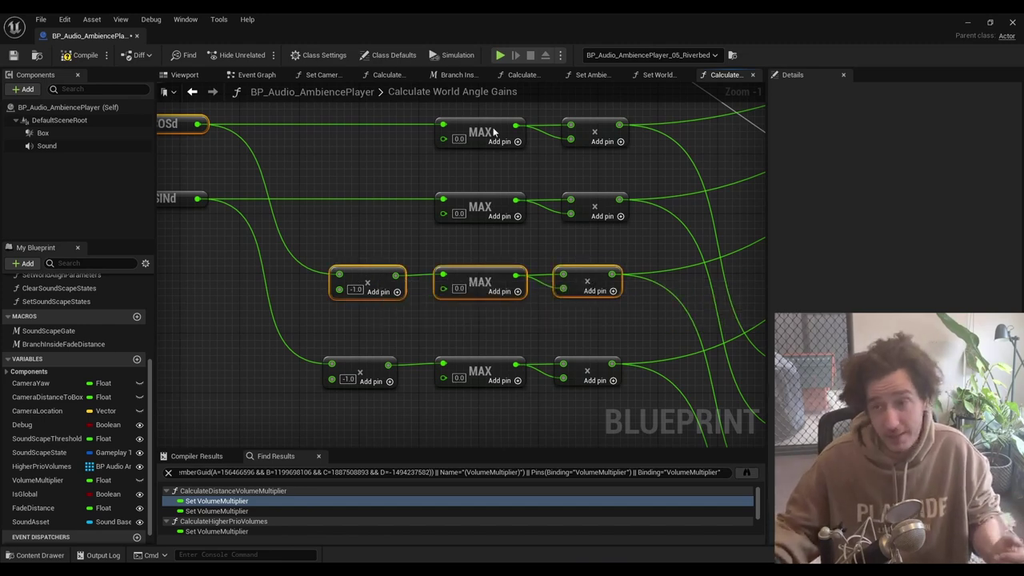
{"action": "left_click", "coordinate": [482, 129], "text": "shift"}
{"action": "left_click", "coordinate": [592, 129], "text": "shift"}
{"action": "right_click_drag", "start_coordinate": [430, 222], "coordinate": [491, 222]}
Step: Highlight the SINd node together with the multiply and MAX nodes of its two paths, and clear the selection
{"action": "left_click", "coordinate": [220, 198]}
{"action": "left_click", "coordinate": [416, 364], "text": "shift"}
{"action": "left_click", "coordinate": [528, 361], "text": "shift"}
{"action": "left_click", "coordinate": [650, 362], "text": "shift"}
{"action": "left_click", "coordinate": [552, 200], "text": "shift"}
{"action": "left_click", "coordinate": [651, 198], "text": "shift"}
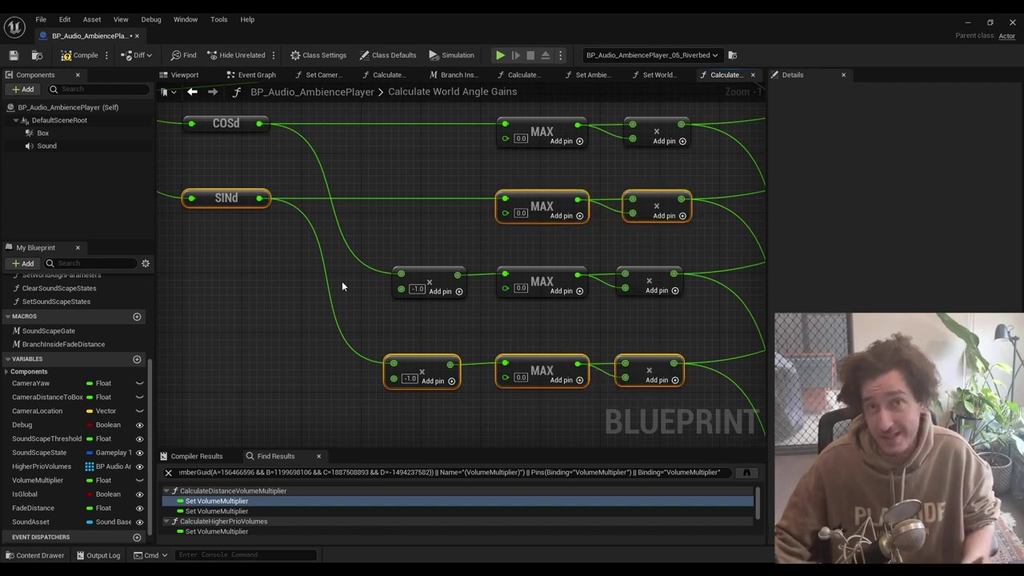
{"action": "left_click", "coordinate": [552, 346]}
Step: Select the four Float to Audio Parameter nodes, Gain0 to Gain3, and trace how the sine and cosine paths feed them
{"action": "right_click_drag", "start_coordinate": [552, 347], "coordinate": [277, 164]}
{"action": "left_click_drag", "start_coordinate": [527, 133], "coordinate": [369, 384]}
{"action": "right_click_drag", "start_coordinate": [247, 230], "coordinate": [424, 419]}
{"action": "right_click_drag", "start_coordinate": [285, 214], "coordinate": [661, 237]}
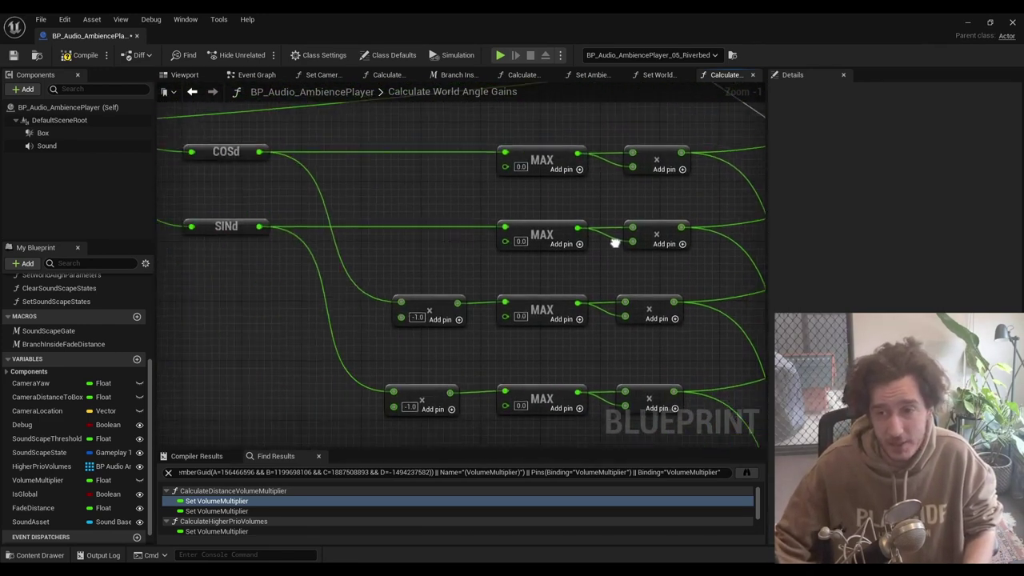
{"action": "right_click_drag", "start_coordinate": [301, 157], "coordinate": [366, 173]}
{"action": "right_click_drag", "start_coordinate": [755, 240], "coordinate": [313, 201]}
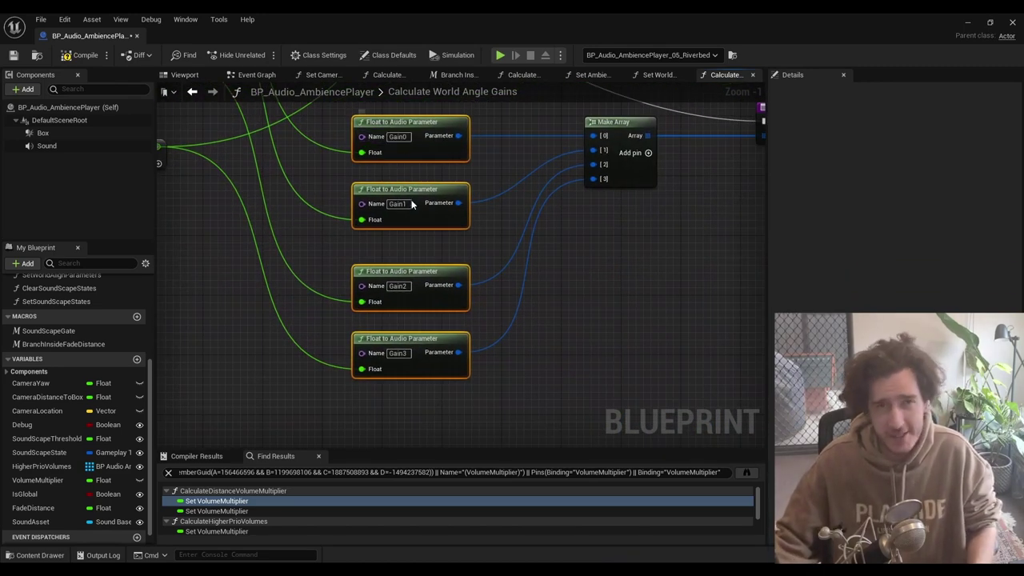
{"action": "right_click_drag", "start_coordinate": [603, 263], "coordinate": [470, 385]}
{"action": "left_click", "coordinate": [498, 376]}
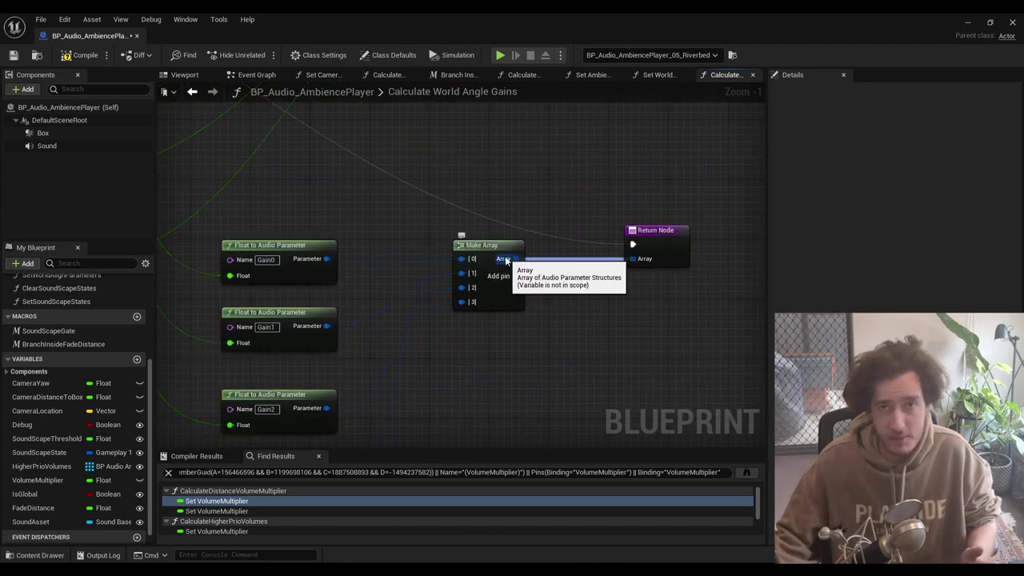
Step: Review the Make Array output and the Debug branch of Calculate World Angle Gains, and return to Set World Align Parameters
{"action": "right_click_drag", "start_coordinate": [506, 260], "coordinate": [368, 310]}
{"action": "right_click_drag", "start_coordinate": [436, 236], "coordinate": [646, 300]}
{"action": "scroll", "coordinate": [342, 232], "scroll_direction": "down", "scroll_amount": 2}
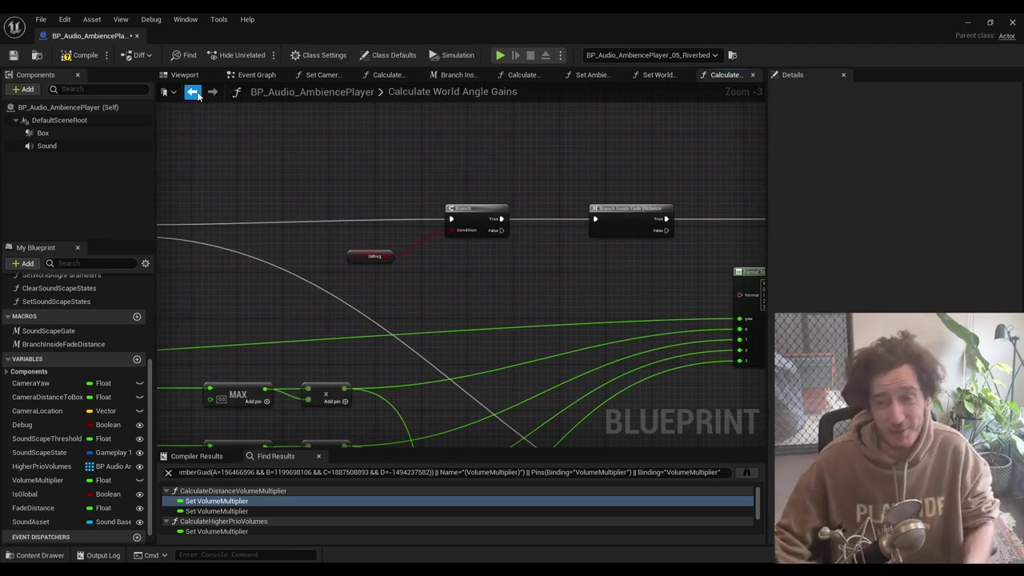
{"action": "key", "text": "alt+Left"}
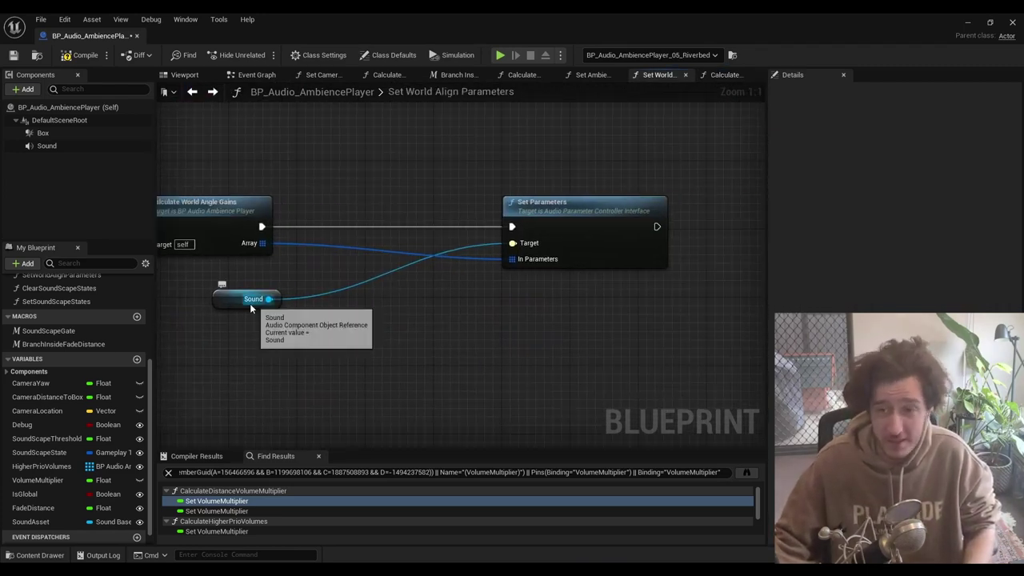
Step: Highlight the Sound reference feeding Set Parameters and review the start of the Set World Align Parameters graph
{"action": "left_click", "coordinate": [247, 301]}
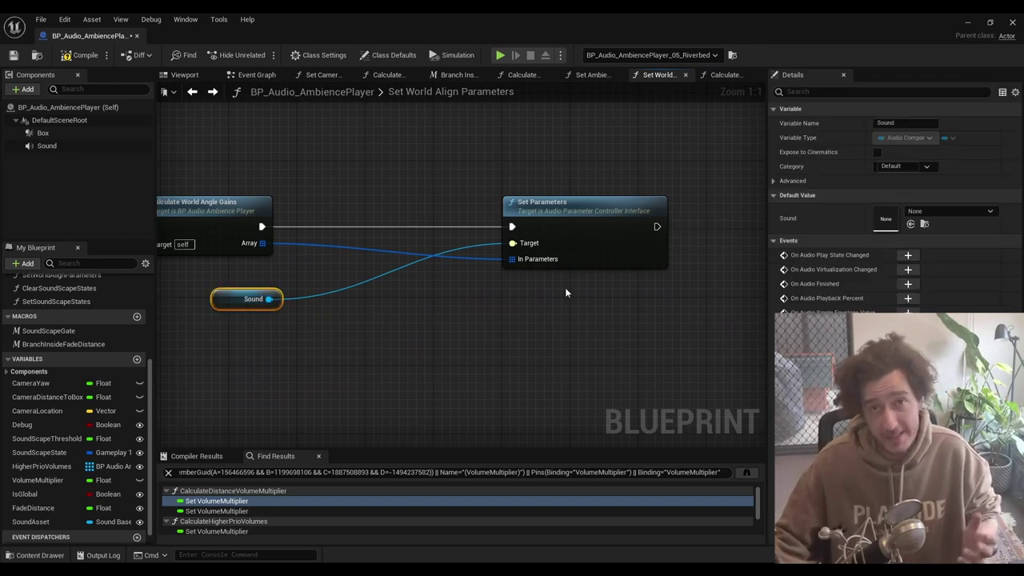
{"action": "right_click_drag", "start_coordinate": [313, 382], "coordinate": [745, 356]}
{"action": "scroll", "coordinate": [516, 294], "scroll_direction": "down", "scroll_amount": 2}
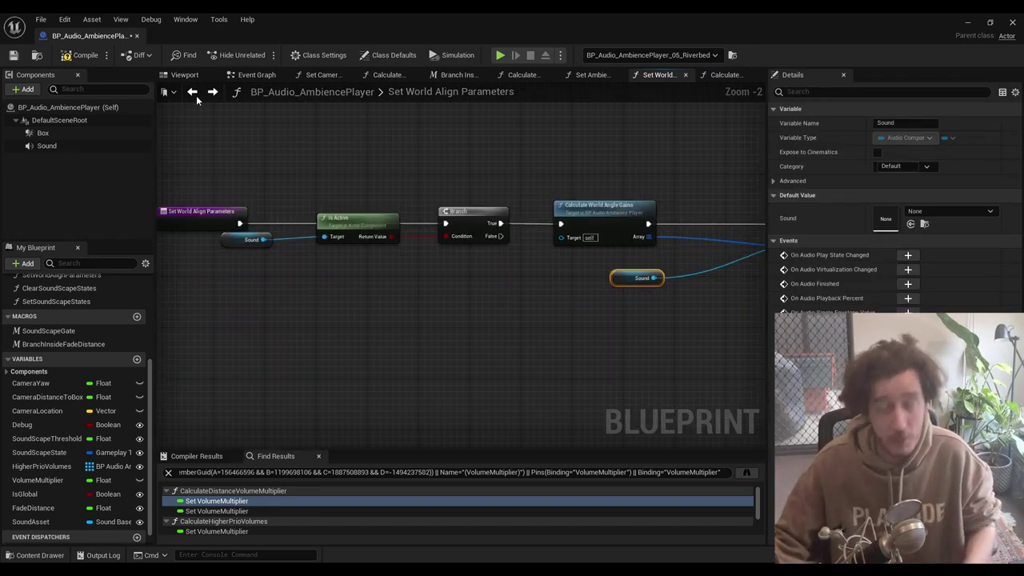
{"action": "right_click_drag", "start_coordinate": [424, 102], "coordinate": [305, 99]}
Step: From the level editor, open the Sound Asset of BP_Audio_AmbiencePlayer_05_Riverbed and its parent graph sfx_Amb_WorldLockedQuad_Meta
{"action": "left_click", "coordinate": [977, 24]}
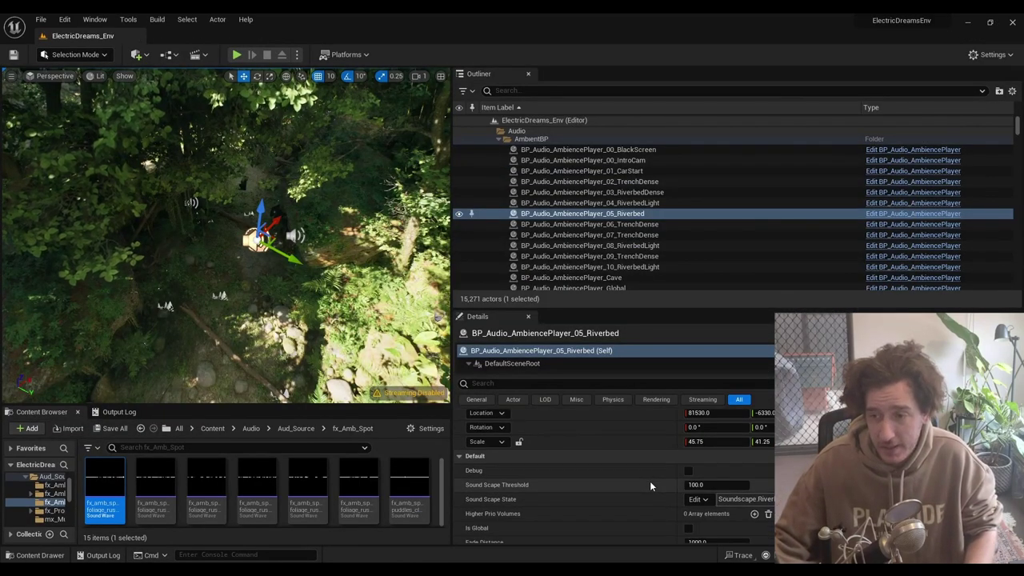
{"action": "scroll", "coordinate": [646, 464], "scroll_direction": "down", "scroll_amount": 5}
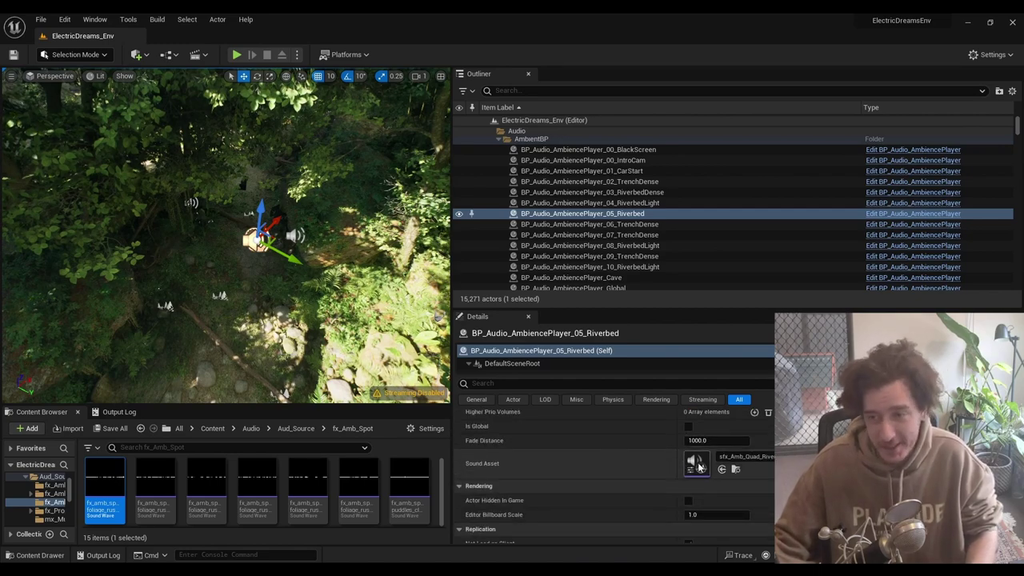
{"action": "double_click", "coordinate": [693, 464]}
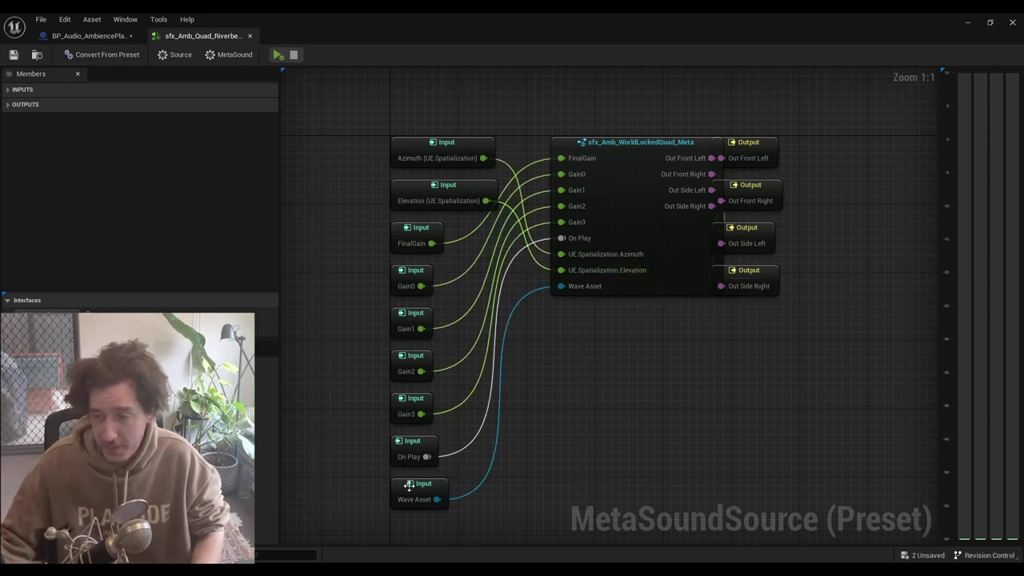
{"action": "double_click", "coordinate": [652, 232]}
{"action": "scroll", "coordinate": [652, 230], "scroll_direction": "down", "scroll_amount": 6}
{"action": "right_click_drag", "start_coordinate": [537, 266], "coordinate": [469, 198]}
{"action": "scroll", "coordinate": [424, 353], "scroll_direction": "up", "scroll_amount": 5}
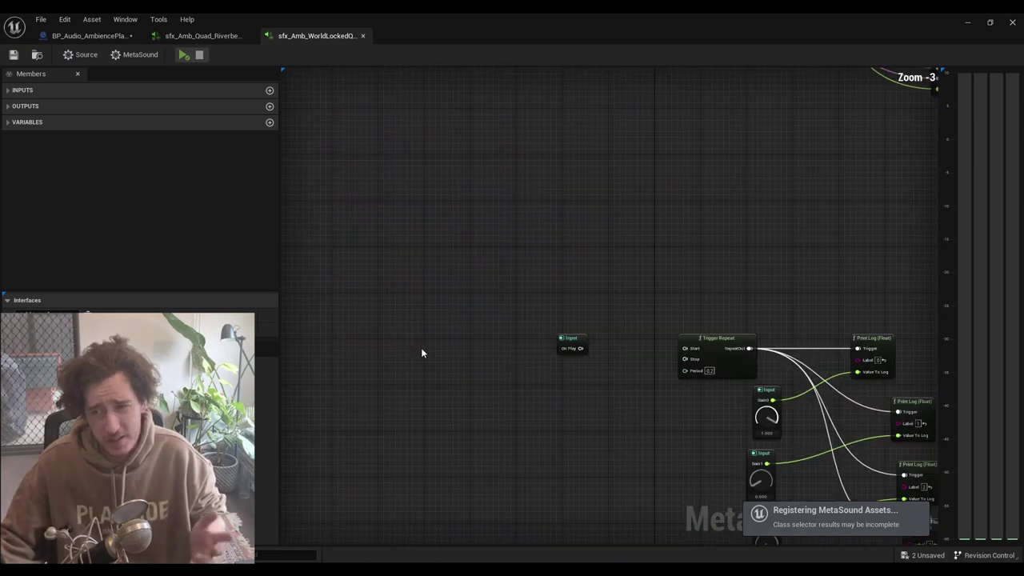
Step: Delete the debug group with Trigger Repeat and the Print Log nodes from the world-locked quad graph
{"action": "scroll", "coordinate": [366, 208], "scroll_direction": "down", "scroll_amount": 2}
{"action": "left_click_drag", "start_coordinate": [359, 153], "coordinate": [779, 491]}
{"action": "key", "text": "Delete"}
Step: Highlight the Wave Asset, Get Wave Duration and Random (Time) nodes that set the random start time, and clear the selection
{"action": "right_click_drag", "start_coordinate": [595, 320], "coordinate": [539, 482]}
{"action": "right_click_drag", "start_coordinate": [507, 286], "coordinate": [615, 480]}
{"action": "right_click_drag", "start_coordinate": [553, 288], "coordinate": [571, 355]}
{"action": "scroll", "coordinate": [535, 281], "scroll_direction": "up", "scroll_amount": 3}
{"action": "left_click_drag", "start_coordinate": [635, 388], "coordinate": [387, 294]}
{"action": "left_click", "coordinate": [690, 436]}
{"action": "right_click_drag", "start_coordinate": [768, 415], "coordinate": [384, 389]}
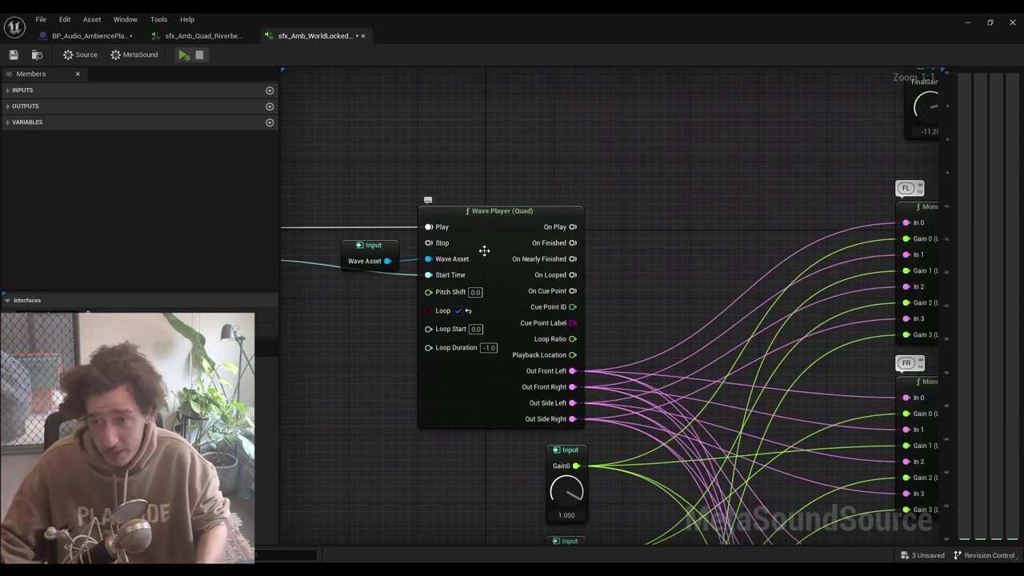
Step: Trace the Wave Player (Quad) outputs and the Gain0 to Gain3 inputs into the FL, FR, SL and SR Mono Mixers
{"action": "right_click_drag", "start_coordinate": [716, 302], "coordinate": [552, 242]}
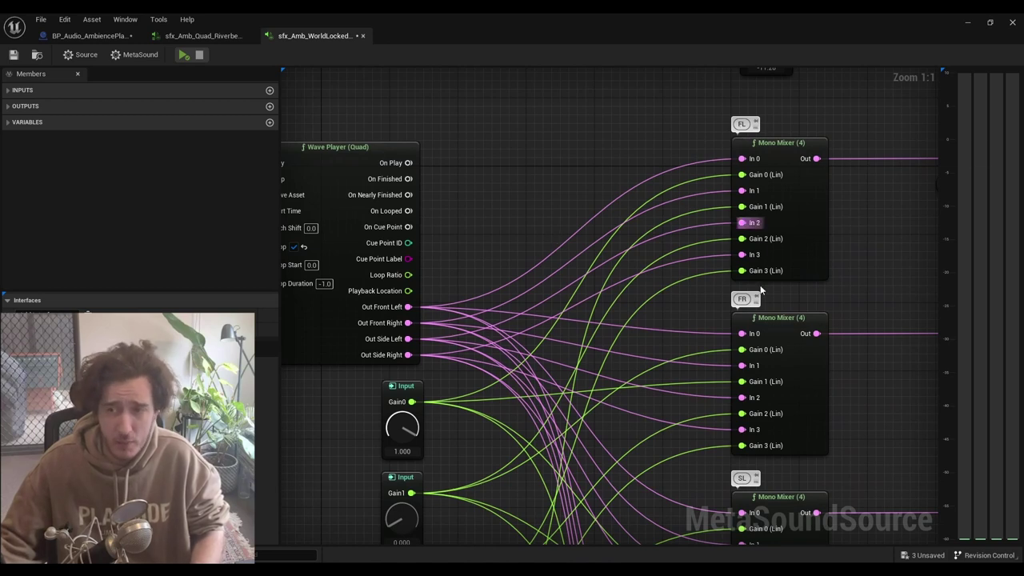
{"action": "right_click_drag", "start_coordinate": [696, 357], "coordinate": [702, 296]}
{"action": "right_click_drag", "start_coordinate": [663, 349], "coordinate": [665, 216]}
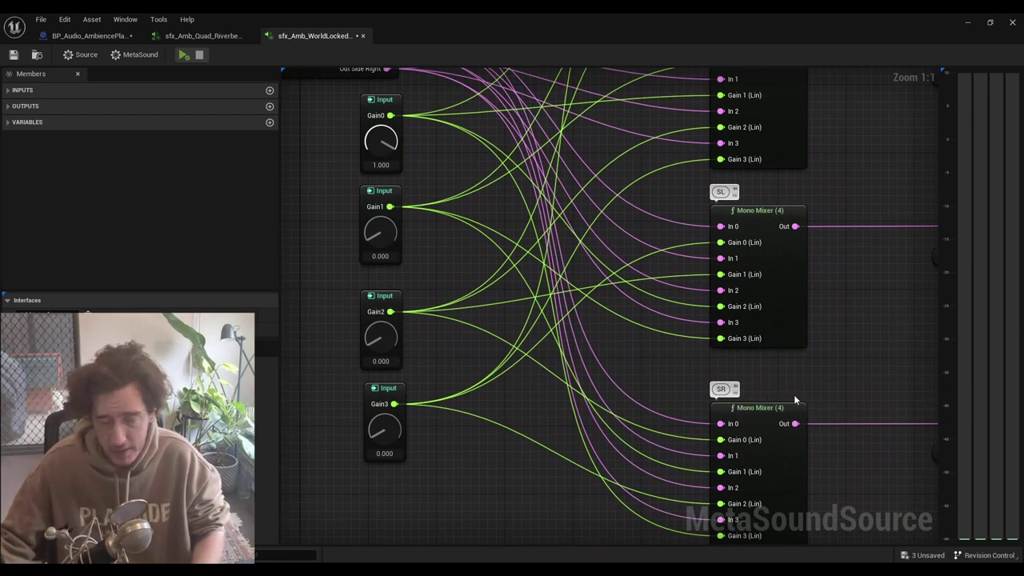
{"action": "right_click_drag", "start_coordinate": [557, 362], "coordinate": [704, 478]}
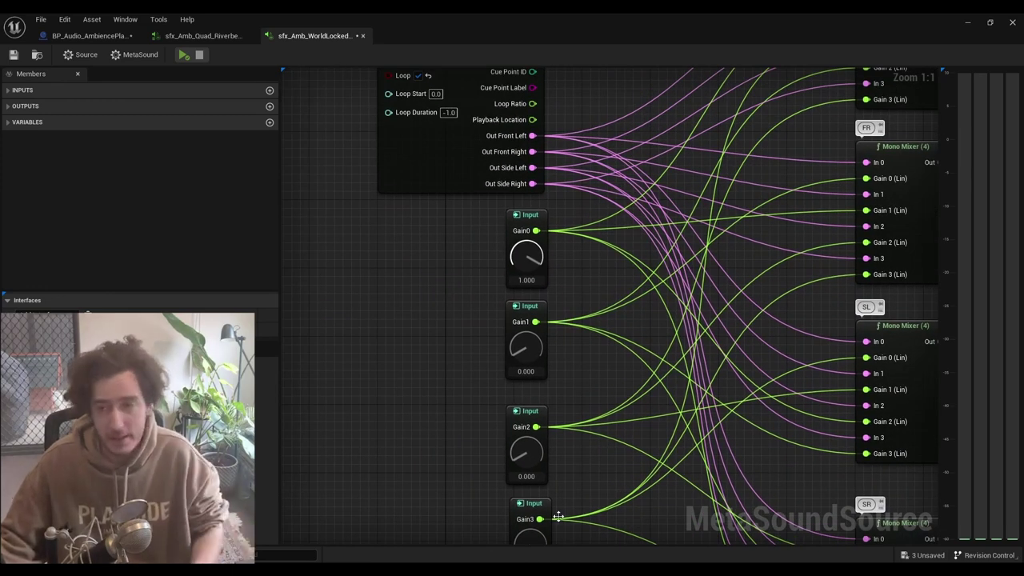
{"action": "right_click_drag", "start_coordinate": [754, 442], "coordinate": [499, 441]}
{"action": "right_click_drag", "start_coordinate": [832, 347], "coordinate": [558, 426]}
{"action": "right_click_drag", "start_coordinate": [525, 206], "coordinate": [596, 384]}
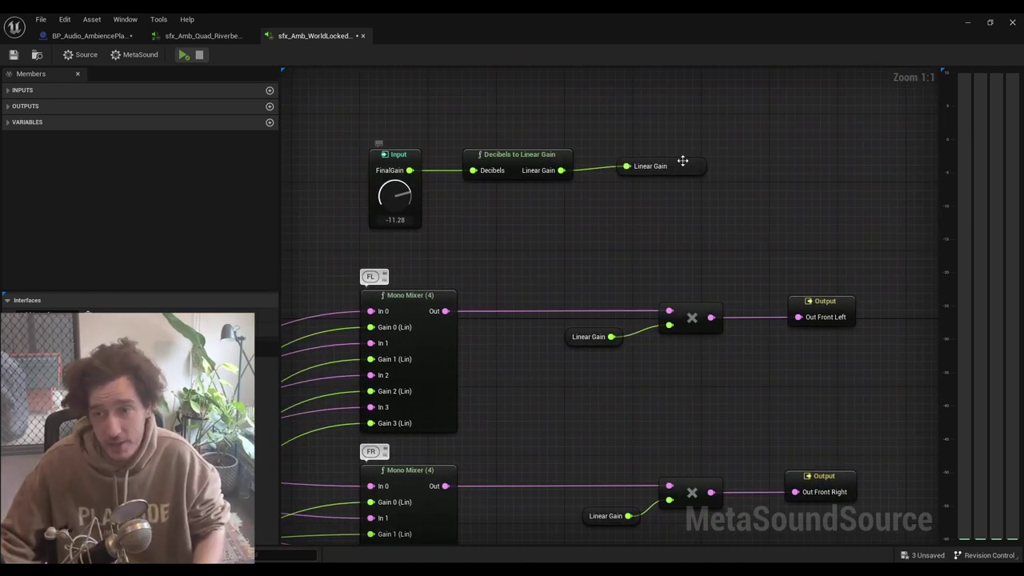
Step: Highlight the FinalGain to Linear Gain conversion and follow the multiply nodes to the four outputs
{"action": "left_click_drag", "start_coordinate": [703, 138], "coordinate": [341, 206]}
{"action": "left_click", "coordinate": [545, 438]}
{"action": "right_click_drag", "start_coordinate": [580, 461], "coordinate": [568, 220]}
{"action": "right_click_drag", "start_coordinate": [552, 408], "coordinate": [524, 244]}
{"action": "right_click_drag", "start_coordinate": [526, 413], "coordinate": [524, 276]}
Step: Start the MetaSound preview and set Gain1 to 0.692, Gain2 to 0.844 and Gain3 to 1
{"action": "key", "text": "space"}
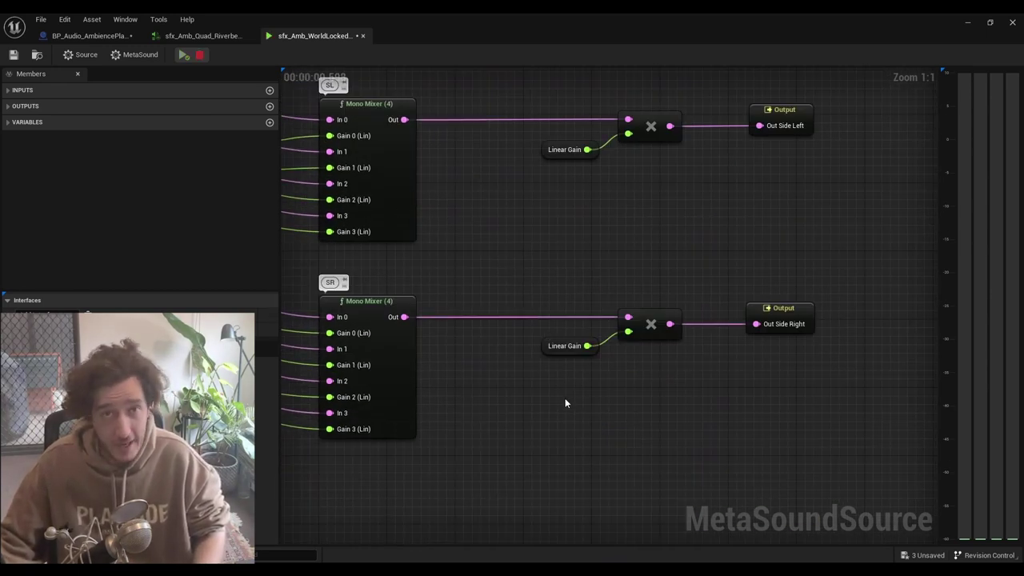
{"action": "right_click_drag", "start_coordinate": [515, 344], "coordinate": [806, 484]}
{"action": "right_click_drag", "start_coordinate": [381, 267], "coordinate": [505, 342]}
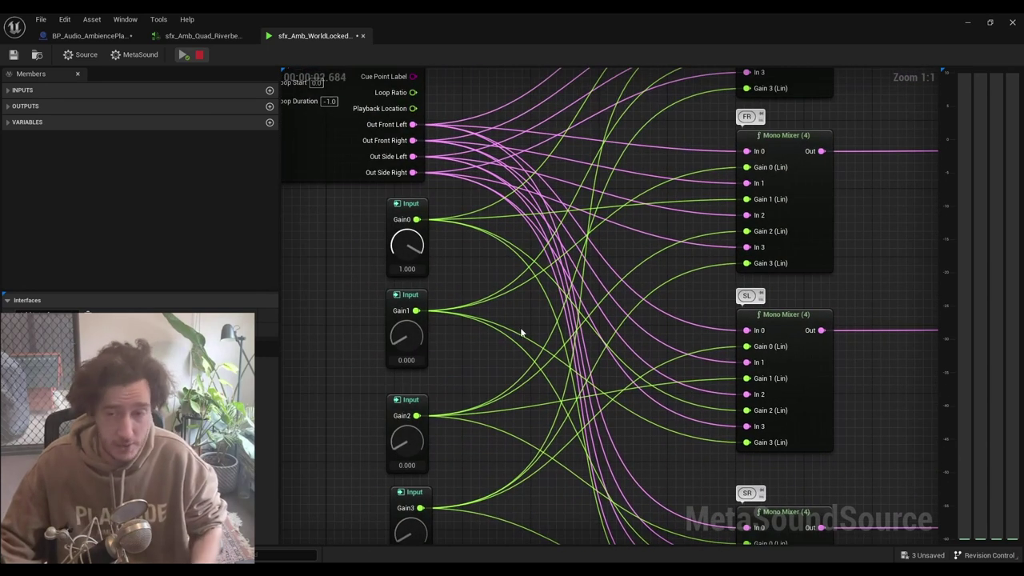
{"action": "left_click_drag", "start_coordinate": [404, 340], "coordinate": [409, 256]}
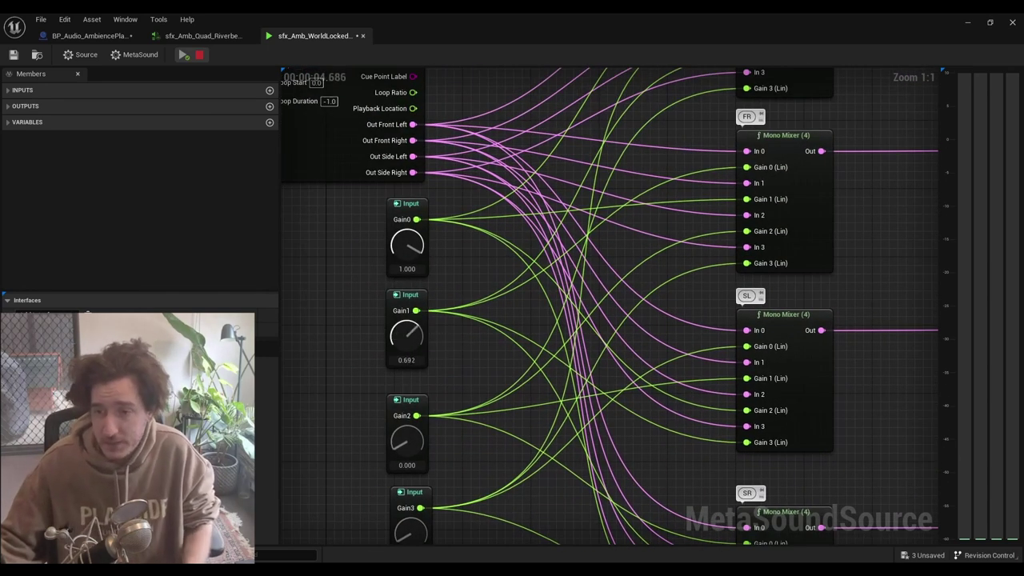
{"action": "left_click_drag", "start_coordinate": [406, 438], "coordinate": [437, 377]}
Step: Expand the MetaSound's input members and select the Wave Asset input to show its details
{"action": "right_click_drag", "start_coordinate": [344, 353], "coordinate": [839, 574]}
{"action": "right_click_drag", "start_coordinate": [535, 411], "coordinate": [283, 311]}
{"action": "right_click_drag", "start_coordinate": [473, 393], "coordinate": [307, 357]}
{"action": "right_click_drag", "start_coordinate": [324, 320], "coordinate": [672, 462]}
{"action": "left_click", "coordinate": [22, 89]}
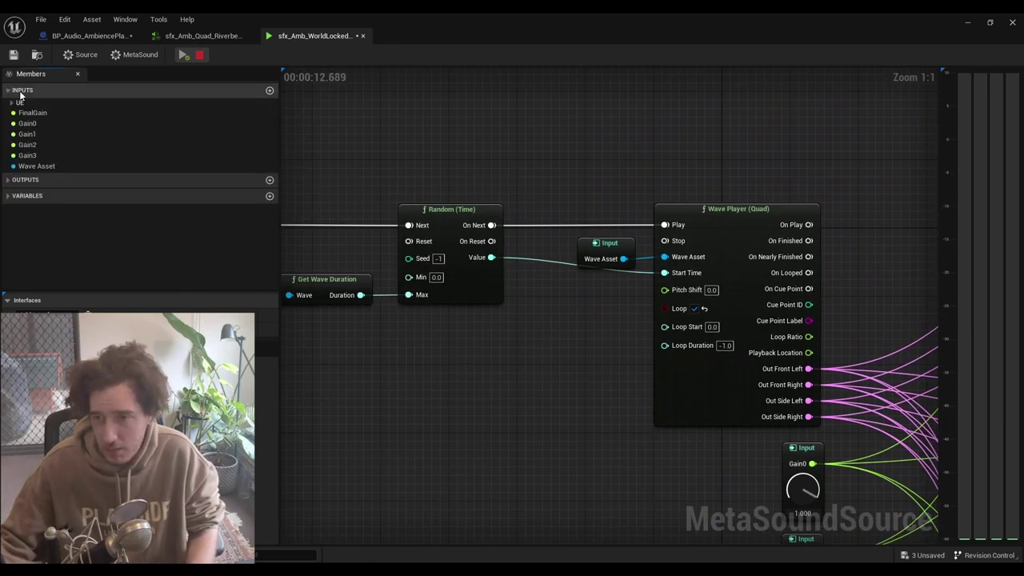
{"action": "left_click", "coordinate": [35, 167]}
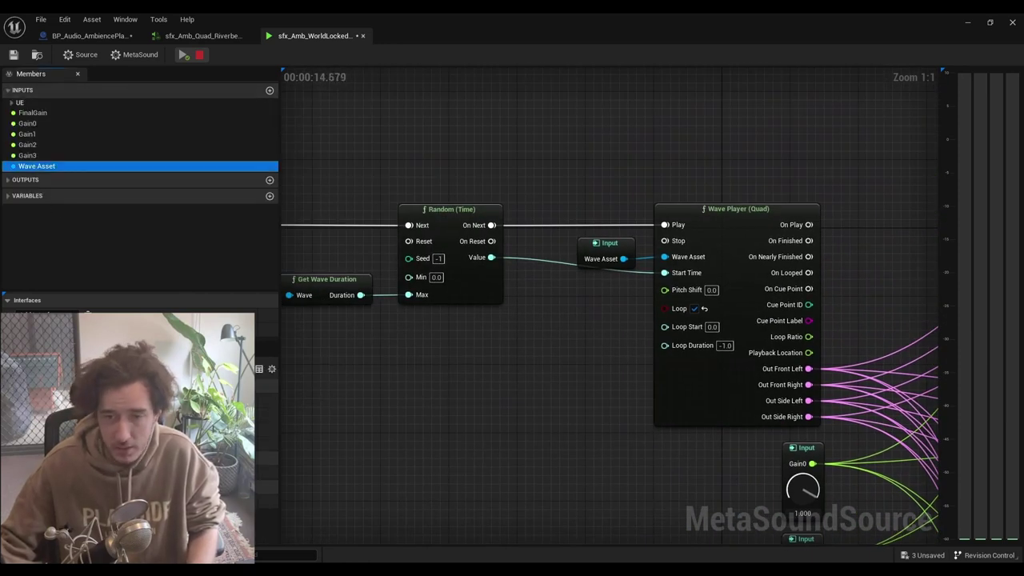
Step: Try a default wave for the Wave Asset input, restart the preview, and undo that assignment
{"action": "left_click", "coordinate": [184, 480]}
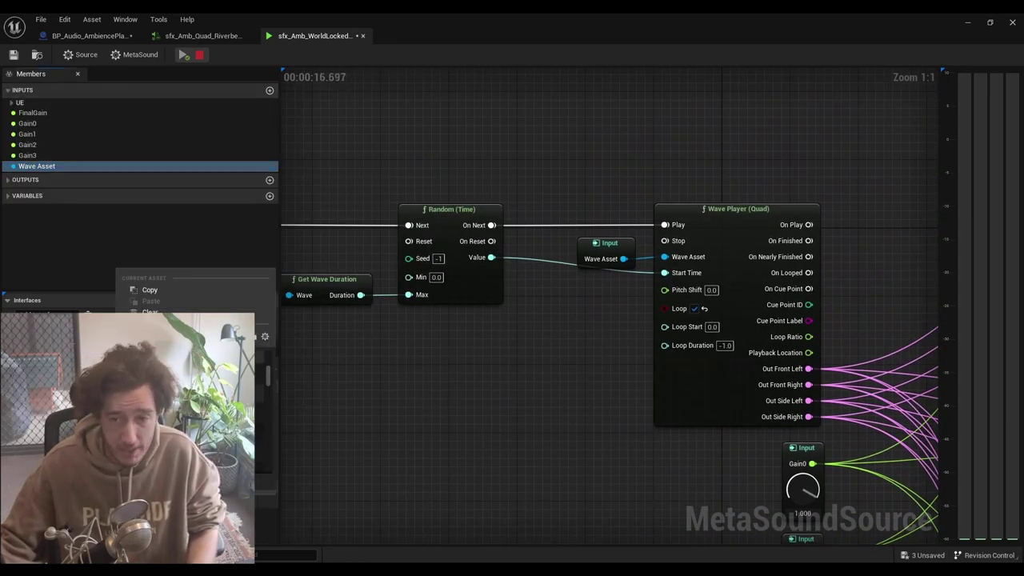
{"action": "left_click", "coordinate": [184, 400]}
{"action": "left_click", "coordinate": [440, 411]}
{"action": "key", "text": "space"}
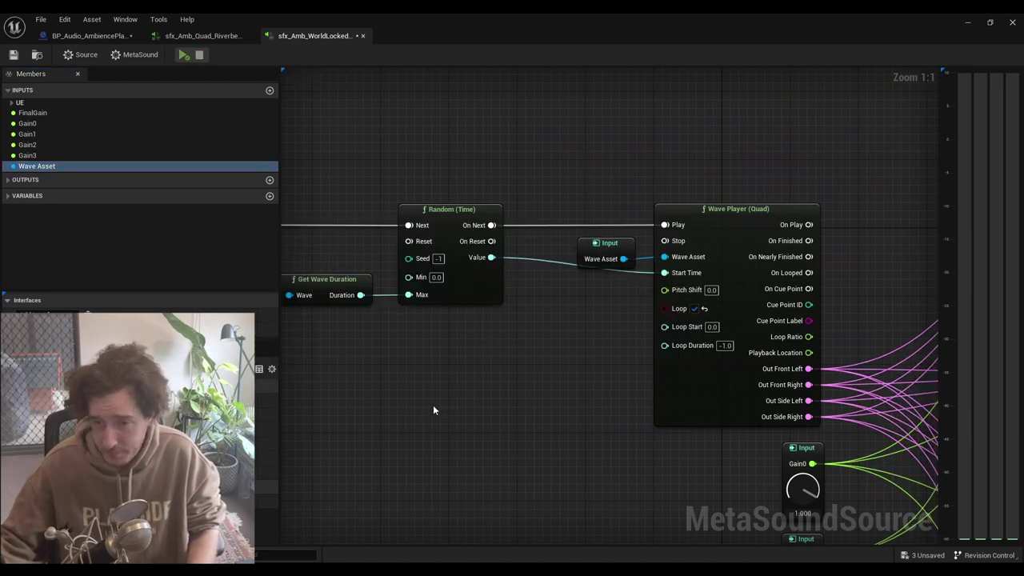
{"action": "key", "text": "space"}
{"action": "key", "text": "ctrl+z"}
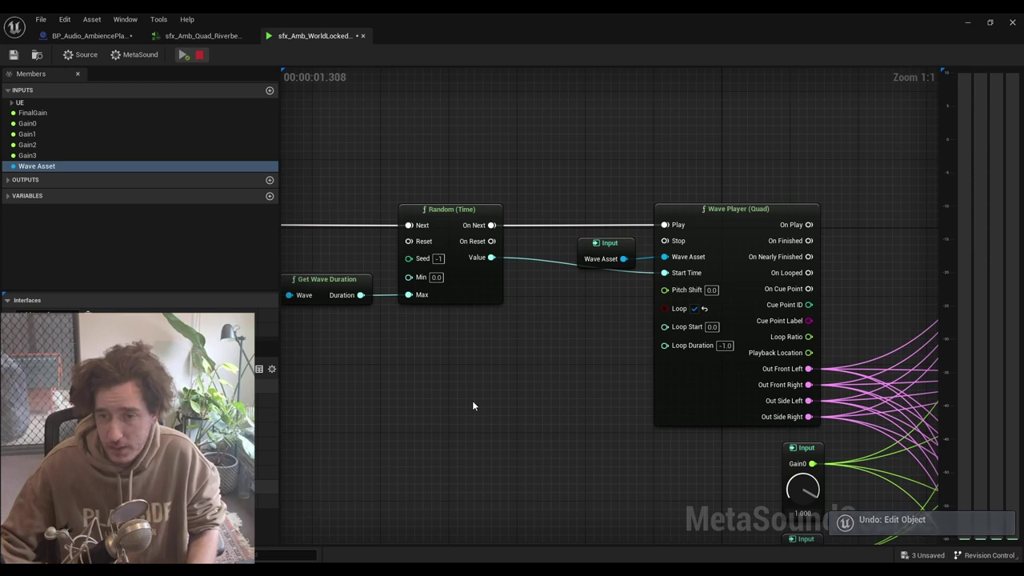
Step: Restart the preview and choose another default wave for the Wave Asset input
{"action": "key", "text": "space"}
{"action": "key", "text": "space"}
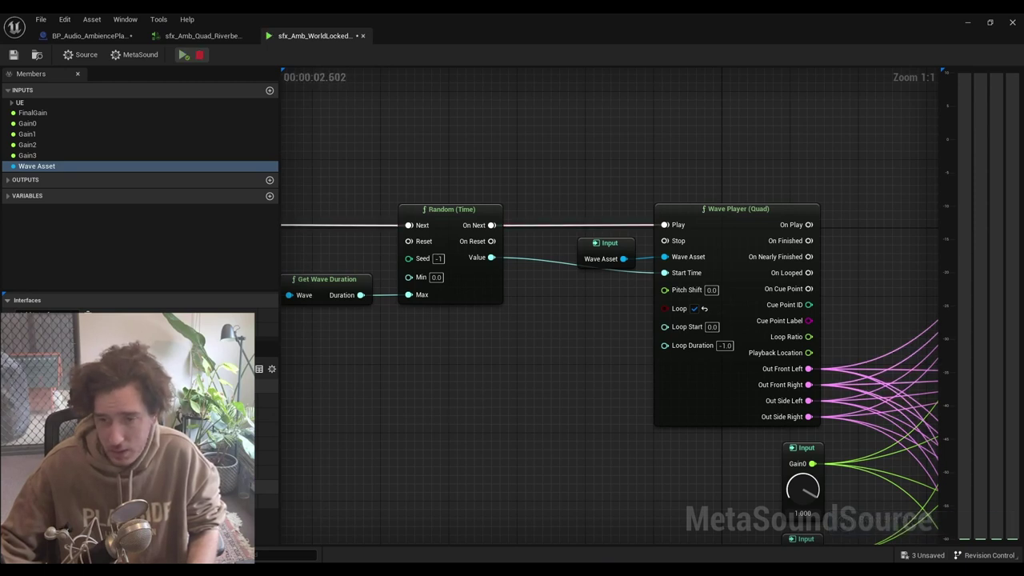
{"action": "left_click", "coordinate": [148, 488]}
{"action": "left_click", "coordinate": [485, 425]}
Step: Set Gain2 and Gain1 to 0 while the preview plays
{"action": "right_click_drag", "start_coordinate": [545, 468], "coordinate": [293, 253]}
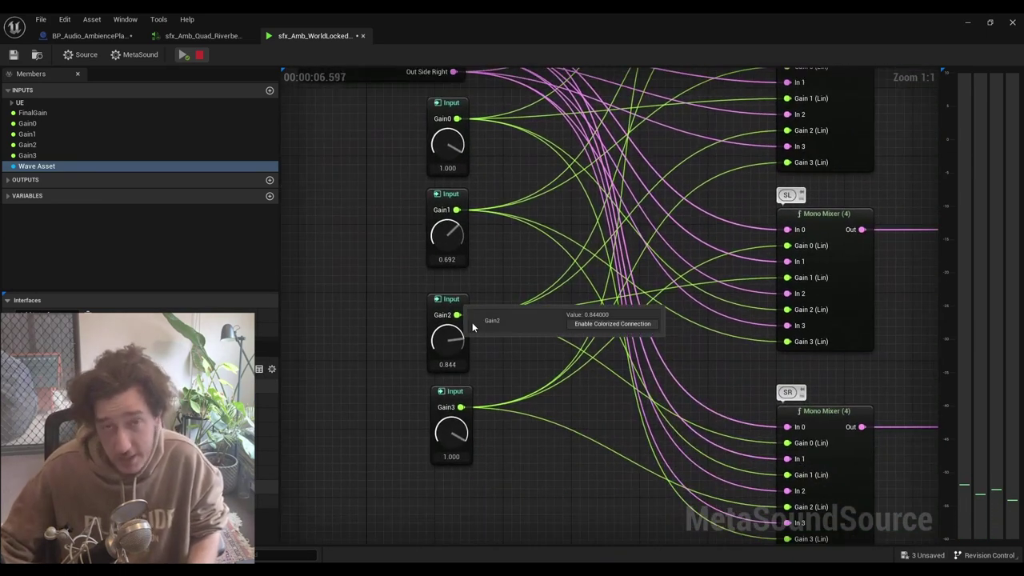
{"action": "left_click_drag", "start_coordinate": [451, 342], "coordinate": [459, 448]}
{"action": "left_click_drag", "start_coordinate": [451, 237], "coordinate": [450, 406]}
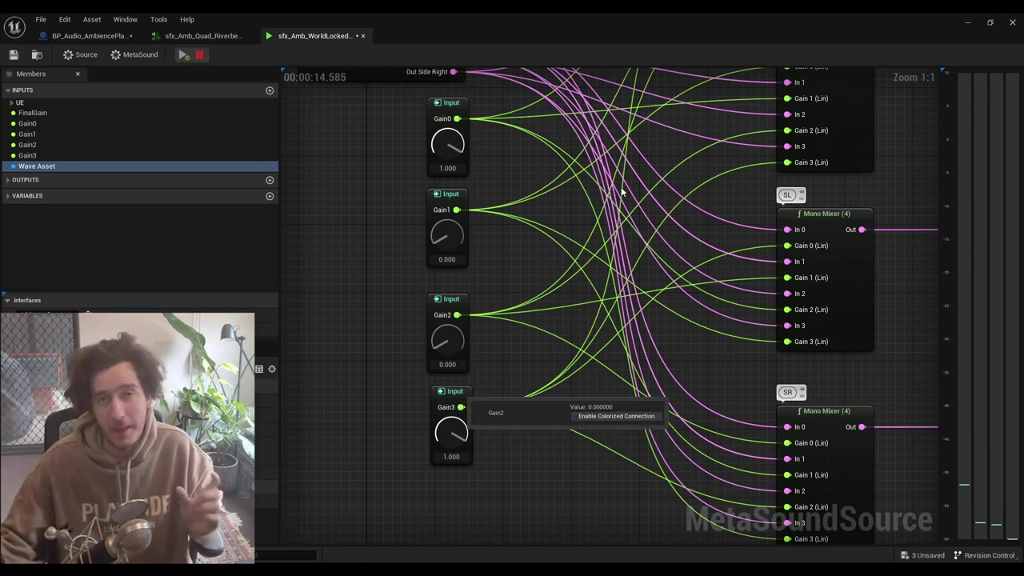
Step: Raise the FinalGain input and return to the four channel gain inputs
{"action": "right_click_drag", "start_coordinate": [647, 136], "coordinate": [534, 530]}
{"action": "right_click_drag", "start_coordinate": [526, 242], "coordinate": [490, 286]}
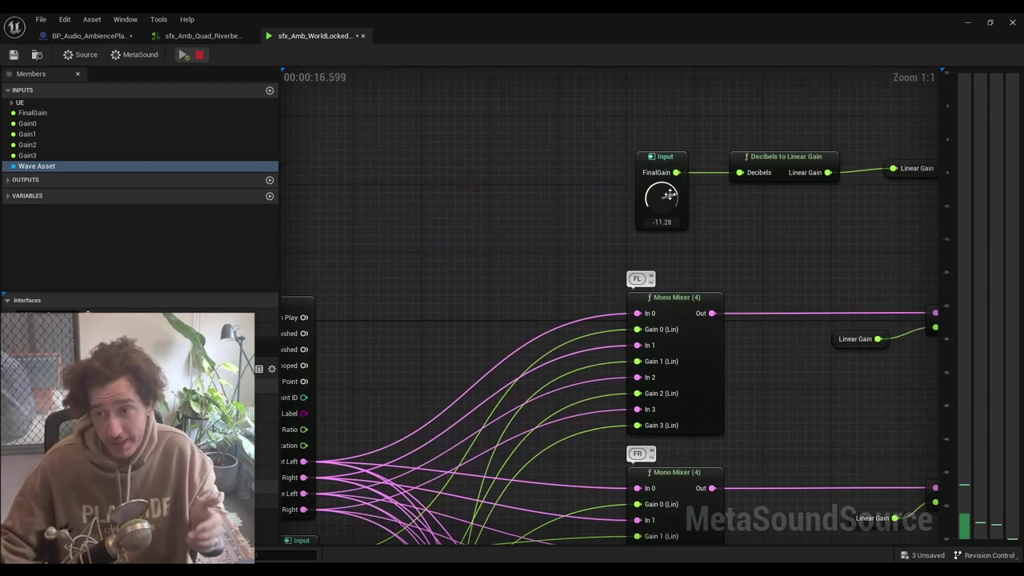
{"action": "left_click_drag", "start_coordinate": [671, 192], "coordinate": [672, 168]}
{"action": "right_click_drag", "start_coordinate": [518, 288], "coordinate": [590, 103]}
{"action": "right_click_drag", "start_coordinate": [452, 335], "coordinate": [562, 190]}
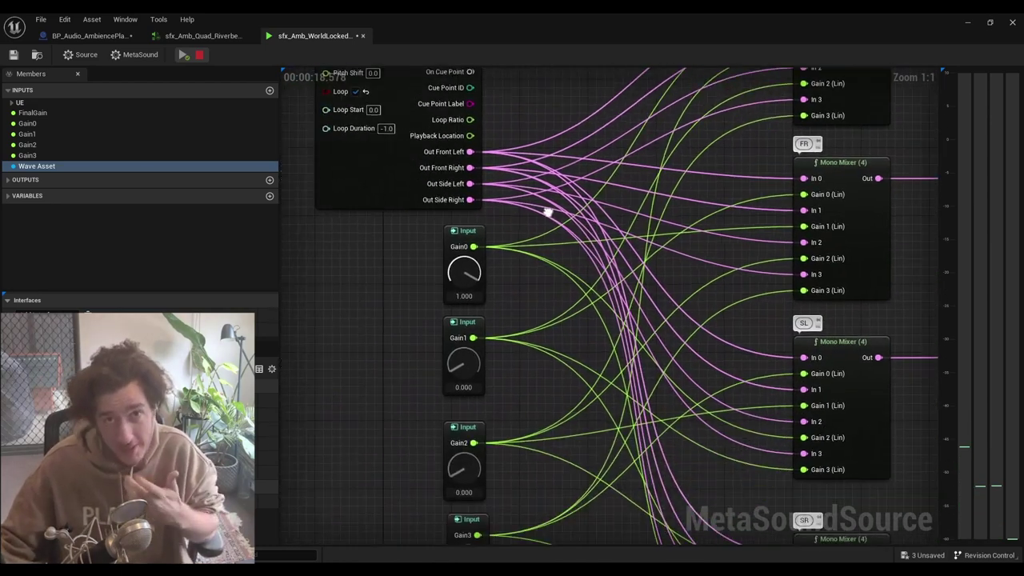
{"action": "right_click_drag", "start_coordinate": [496, 308], "coordinate": [508, 206]}
{"action": "right_click_drag", "start_coordinate": [584, 206], "coordinate": [578, 259]}
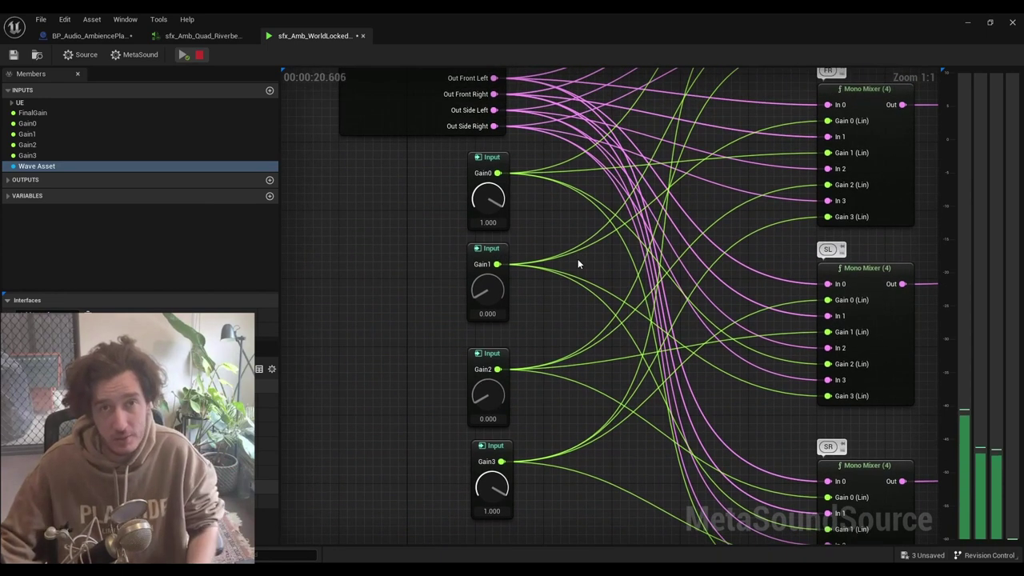
Step: Shift the quad balance by setting Gain0 to 0, Gain1 to 1 and Gain3 to 0
{"action": "left_click_drag", "start_coordinate": [493, 302], "coordinate": [488, 398]}
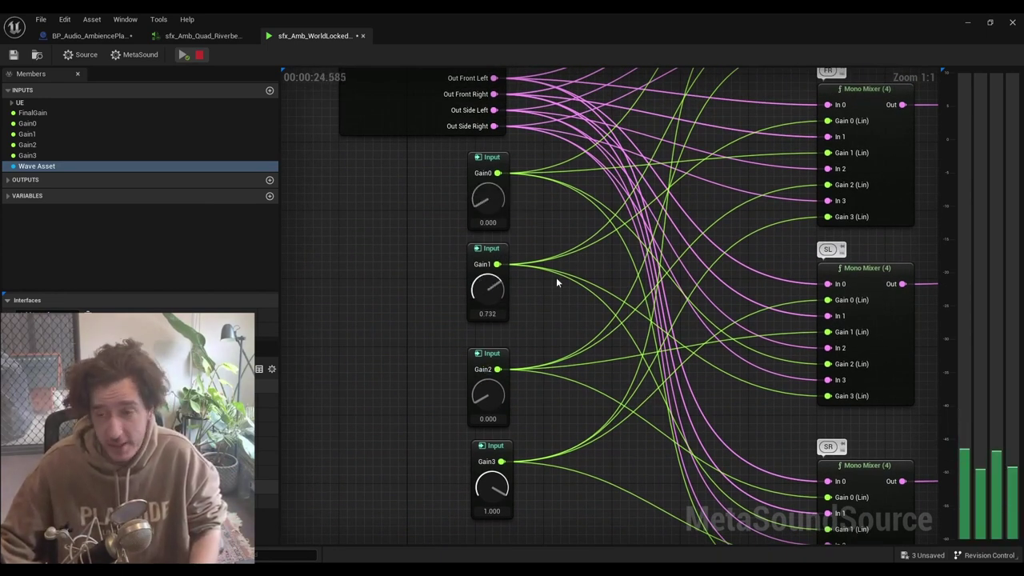
{"action": "left_click_drag", "start_coordinate": [491, 304], "coordinate": [501, 248]}
{"action": "left_click_drag", "start_coordinate": [517, 498], "coordinate": [528, 528]}
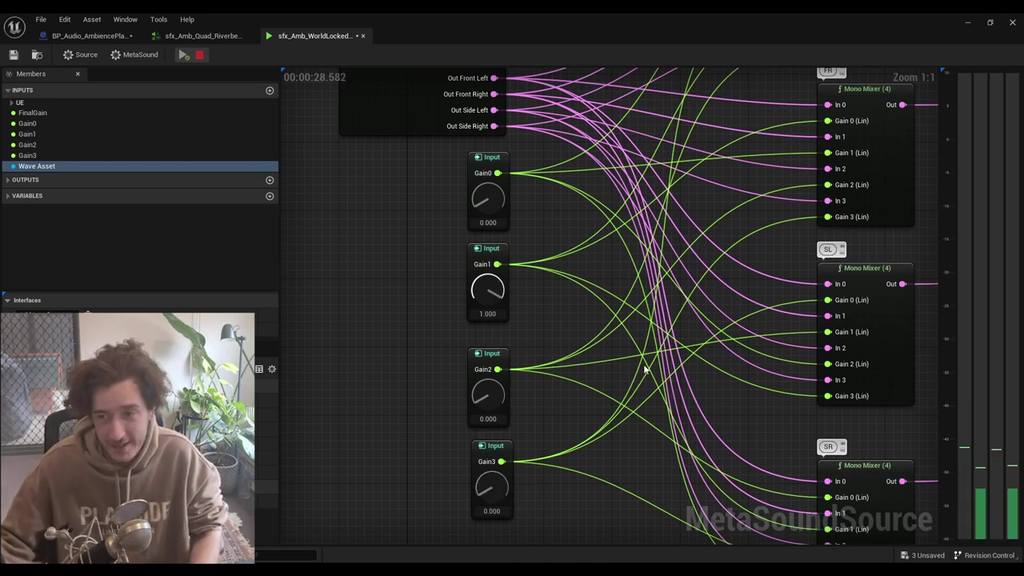
Step: Set Gain3 to 1 and raise Gain2 to blend in another channel rotation
{"action": "right_click_drag", "start_coordinate": [636, 385], "coordinate": [515, 376]}
{"action": "left_click_drag", "start_coordinate": [459, 377], "coordinate": [478, 265]}
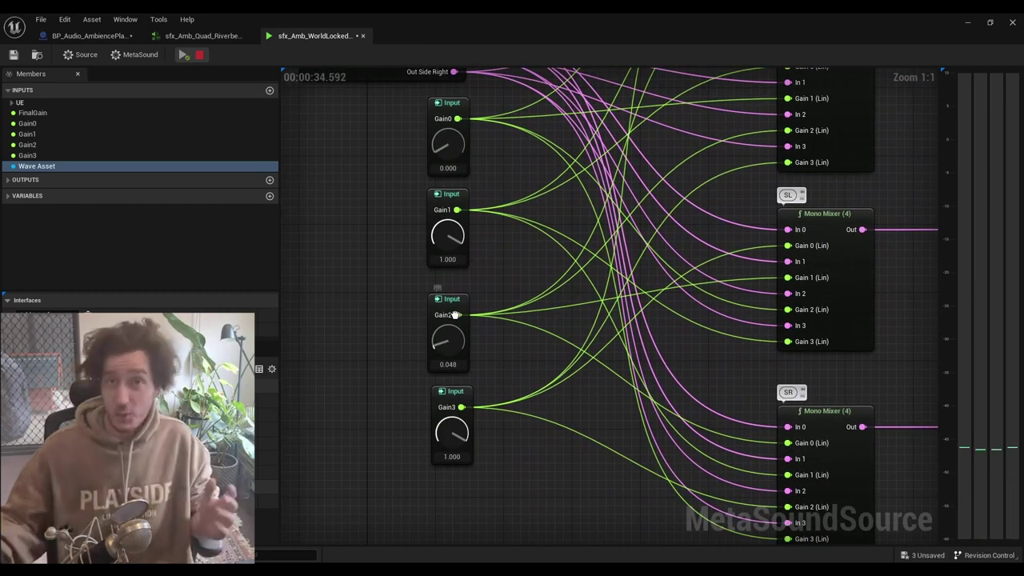
{"action": "left_click_drag", "start_coordinate": [458, 348], "coordinate": [468, 280]}
{"action": "right_click_drag", "start_coordinate": [569, 249], "coordinate": [862, 461]}
{"action": "right_click_drag", "start_coordinate": [590, 318], "coordinate": [816, 419]}
{"action": "right_click_drag", "start_coordinate": [920, 392], "coordinate": [344, 162]}
Step: In the Riverbed preset, highlight the Azimuth and Elevation spatialization inputs, and reopen the sfx_Amb_WorldLockedQuad_Meta graph
{"action": "left_click", "coordinate": [177, 36]}
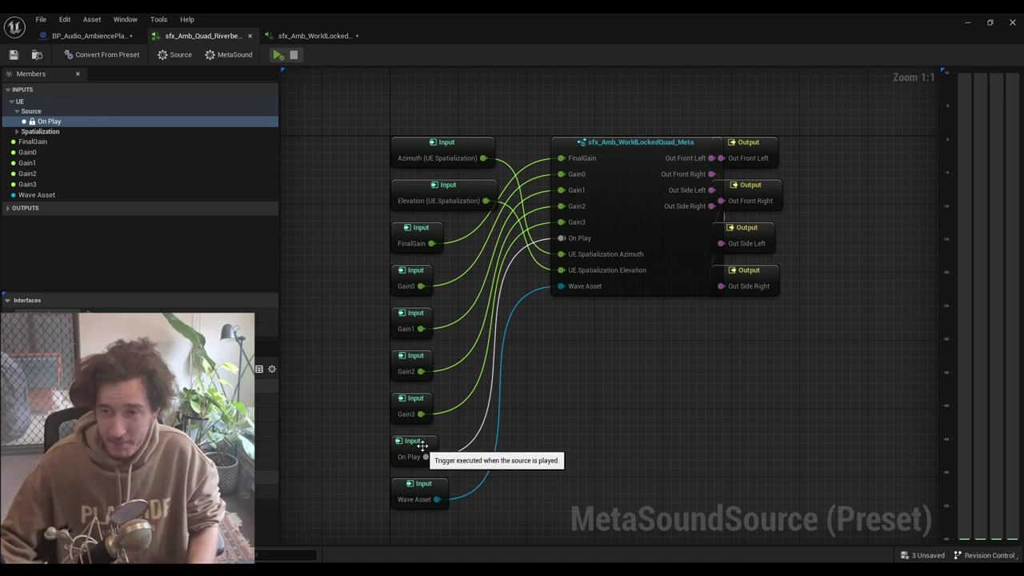
{"action": "left_click_drag", "start_coordinate": [353, 134], "coordinate": [440, 204]}
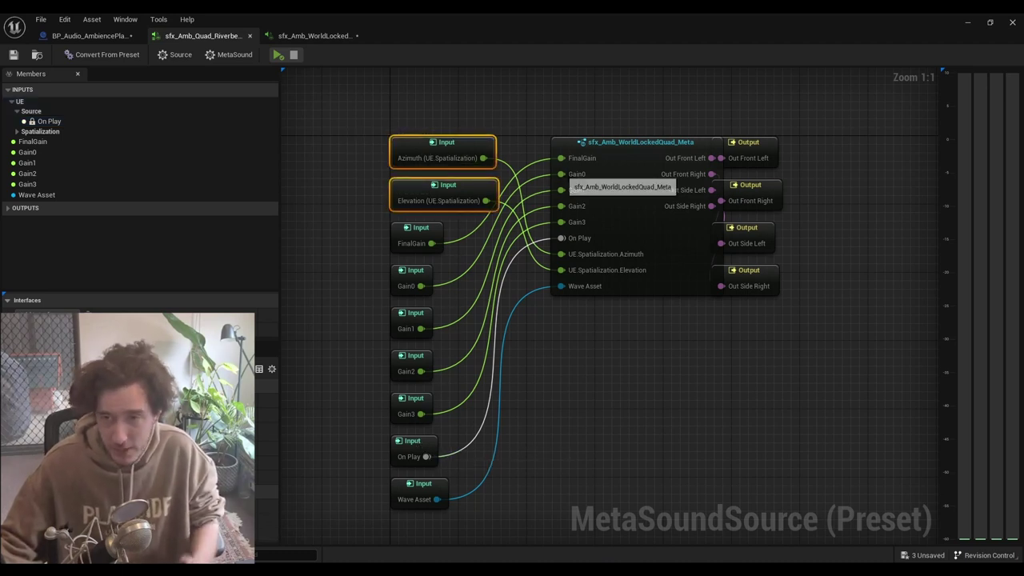
{"action": "double_click", "coordinate": [609, 193]}
Step: Review the quad graph's full signal flow from On Play through the mixers to the outputs, and undo the last edit
{"action": "right_click_drag", "start_coordinate": [480, 260], "coordinate": [800, 375]}
{"action": "right_click_drag", "start_coordinate": [447, 330], "coordinate": [553, 431]}
{"action": "right_click_drag", "start_coordinate": [376, 366], "coordinate": [573, 361]}
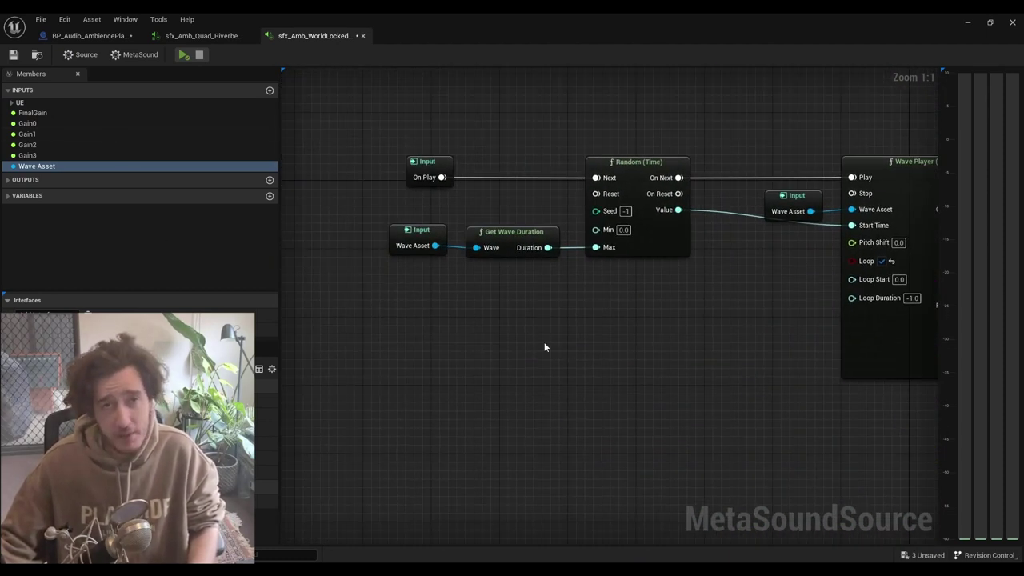
{"action": "right_click_drag", "start_coordinate": [703, 363], "coordinate": [361, 307]}
{"action": "right_click_drag", "start_coordinate": [556, 432], "coordinate": [384, 235]}
{"action": "right_click_drag", "start_coordinate": [462, 480], "coordinate": [442, 300]}
{"action": "scroll", "coordinate": [545, 395], "scroll_direction": "down", "scroll_amount": 5}
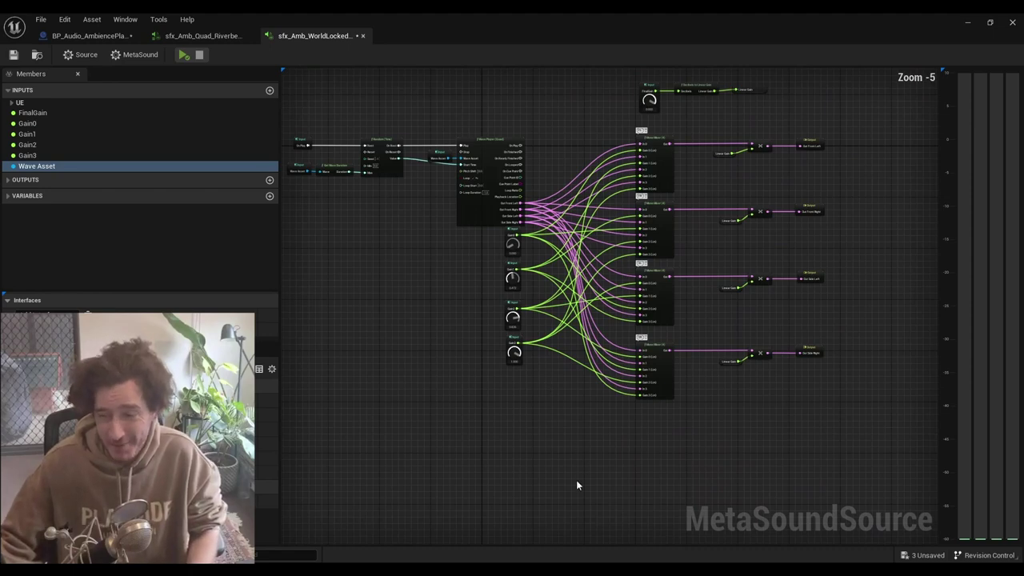
{"action": "key", "text": "ctrl+z"}
{"action": "right_click_drag", "start_coordinate": [575, 487], "coordinate": [590, 311]}
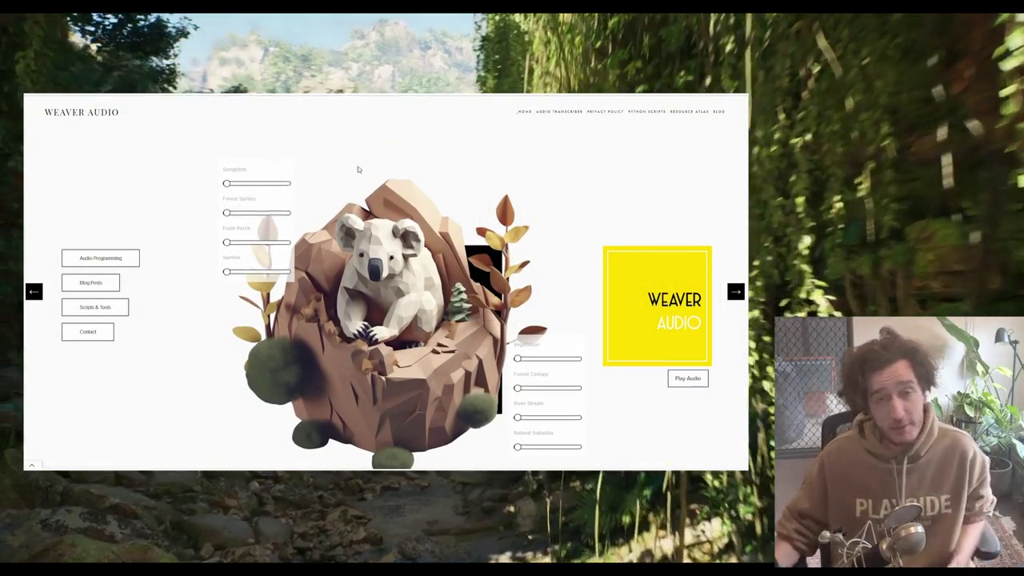
Step: Switch to the Weaver Audio website and raise its ambience sliders, including Songbirds, Forest Sprites and Front Porch
{"action": "left_click_drag", "start_coordinate": [228, 185], "coordinate": [246, 215]}
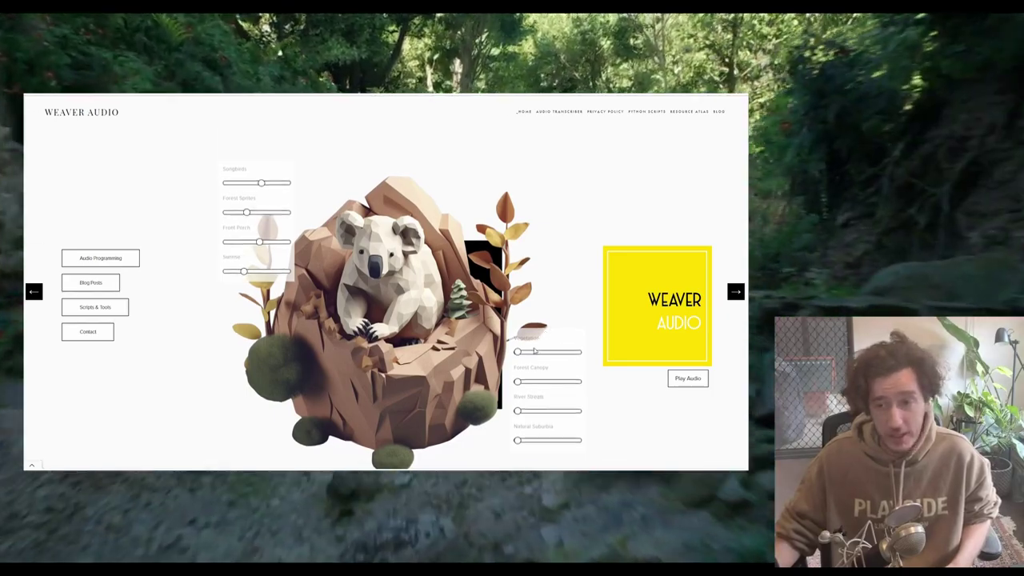
{"action": "left_click", "coordinate": [555, 352]}
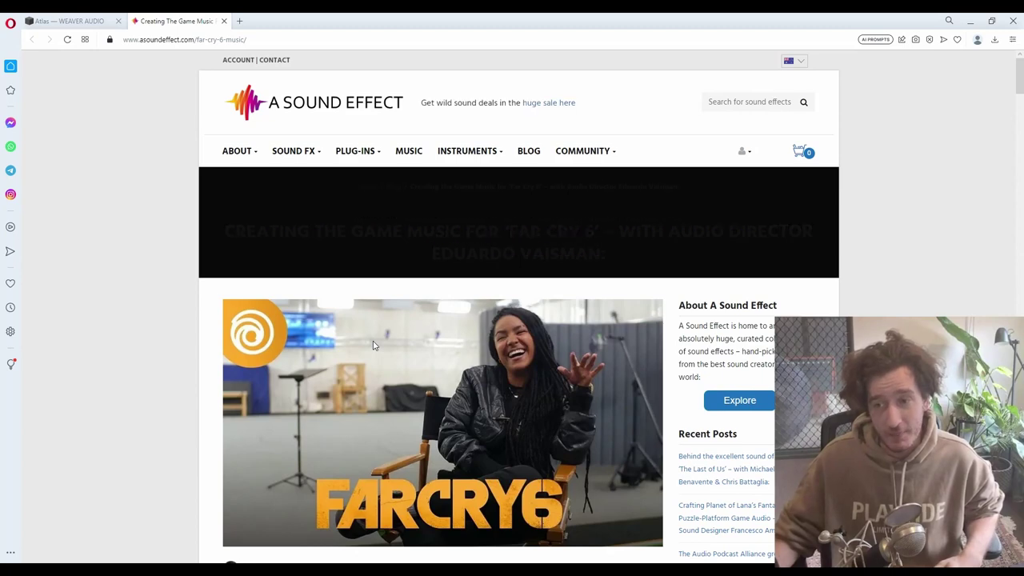
Step: Close the Far Cry 6 music article and visit the unity and sound design sections of the audio resource atlas
{"action": "key", "text": "ctrl+w"}
{"action": "left_click", "coordinate": [70, 233]}
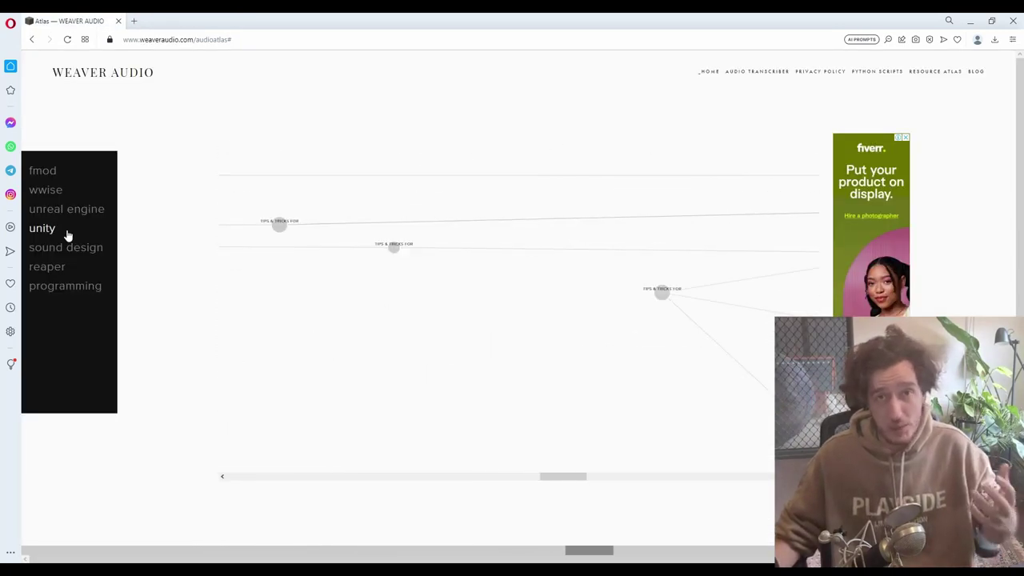
{"action": "left_click", "coordinate": [69, 250]}
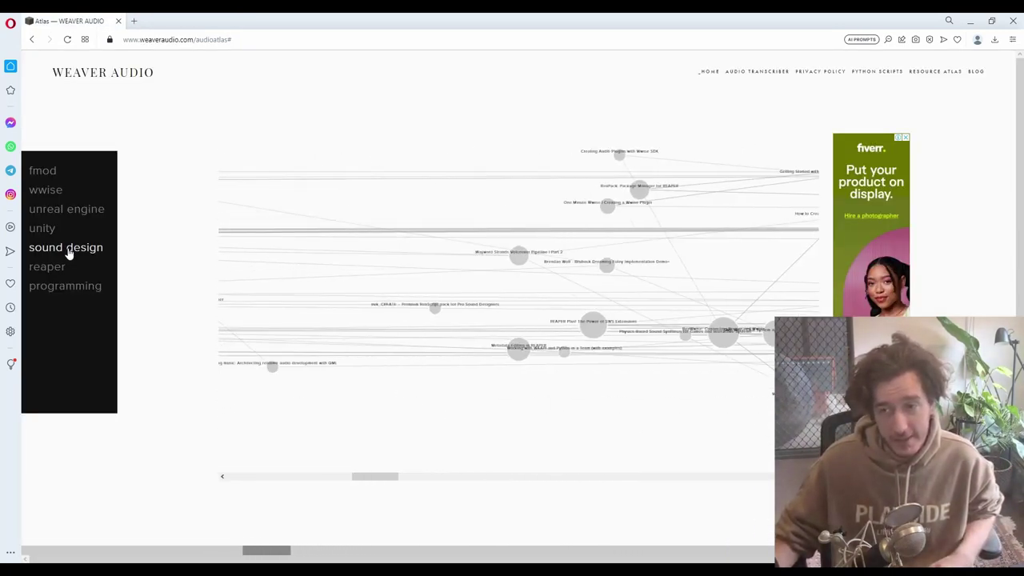